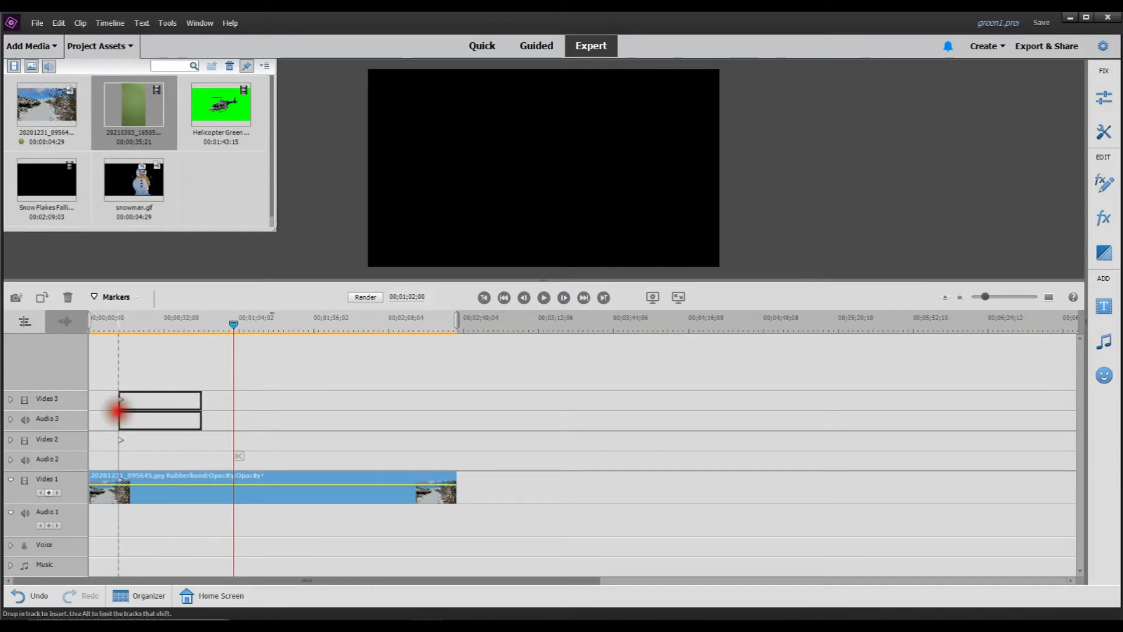
Split the green-screen clip on Video 3 at 00;00;21;22, delete the part before it, and save the project.
mouse_move(123, 322)
left_mouse_down()
mouse_move(153, 331)
mouse_move(141, 332)
left_mouse_up()
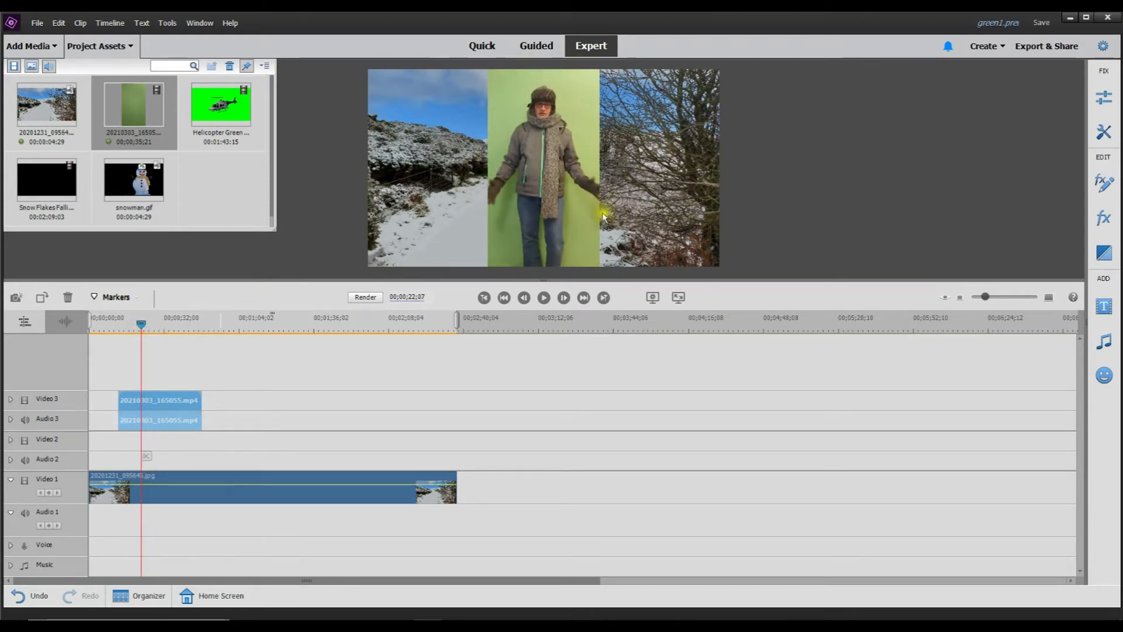
key("ctrl+s")
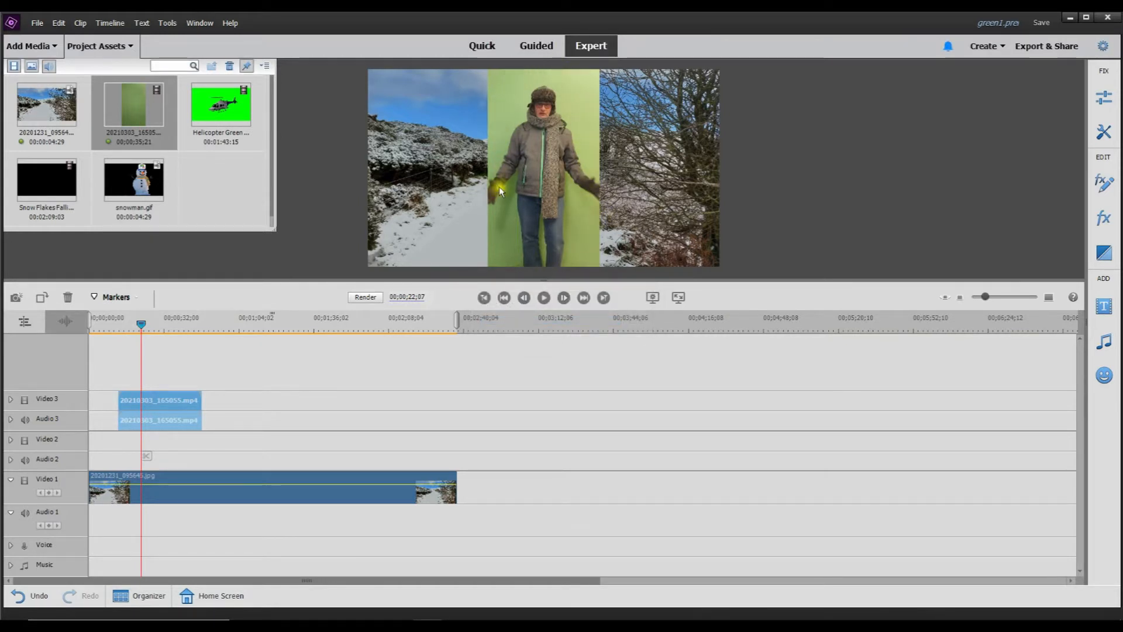
left_click(152, 329)
mouse_move(152, 328)
left_mouse_down()
mouse_move(166, 330)
mouse_move(140, 330)
left_mouse_up()
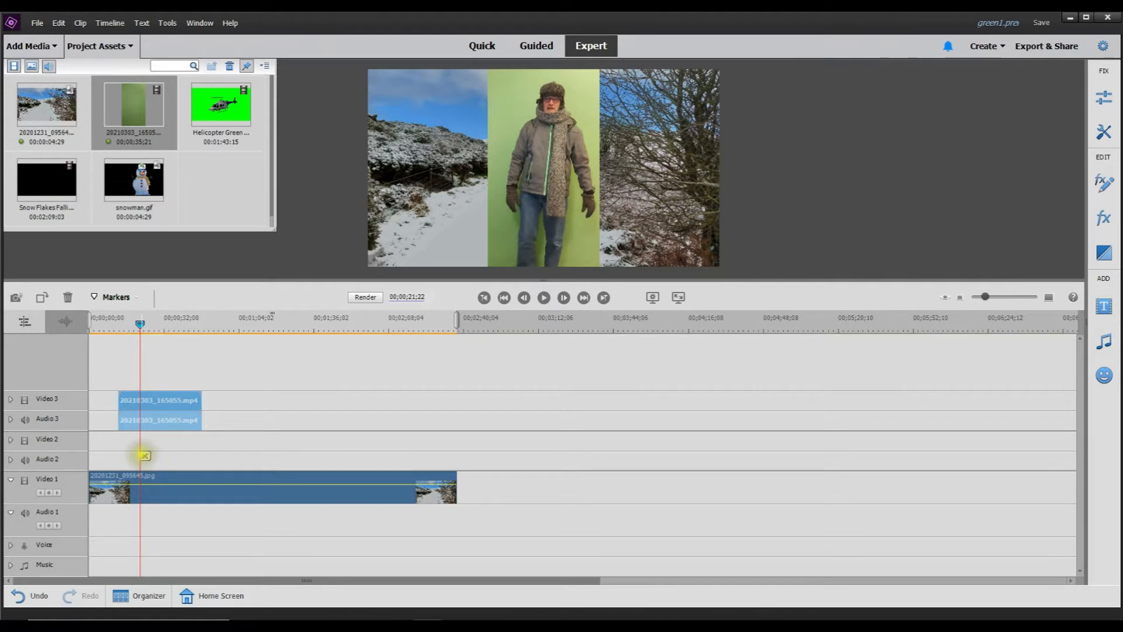
left_click(146, 457)
left_click(130, 410)
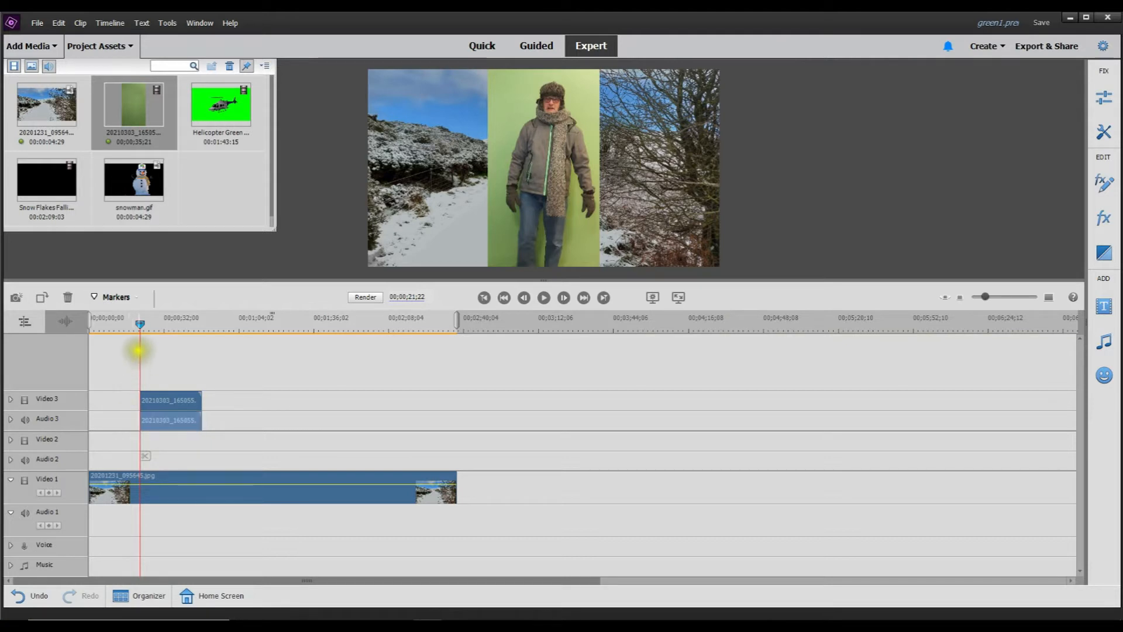
Split the Video 3 clip at 00;00;30;14 and delete the part after the cut.
left_click_drag(140, 324, 160, 325)
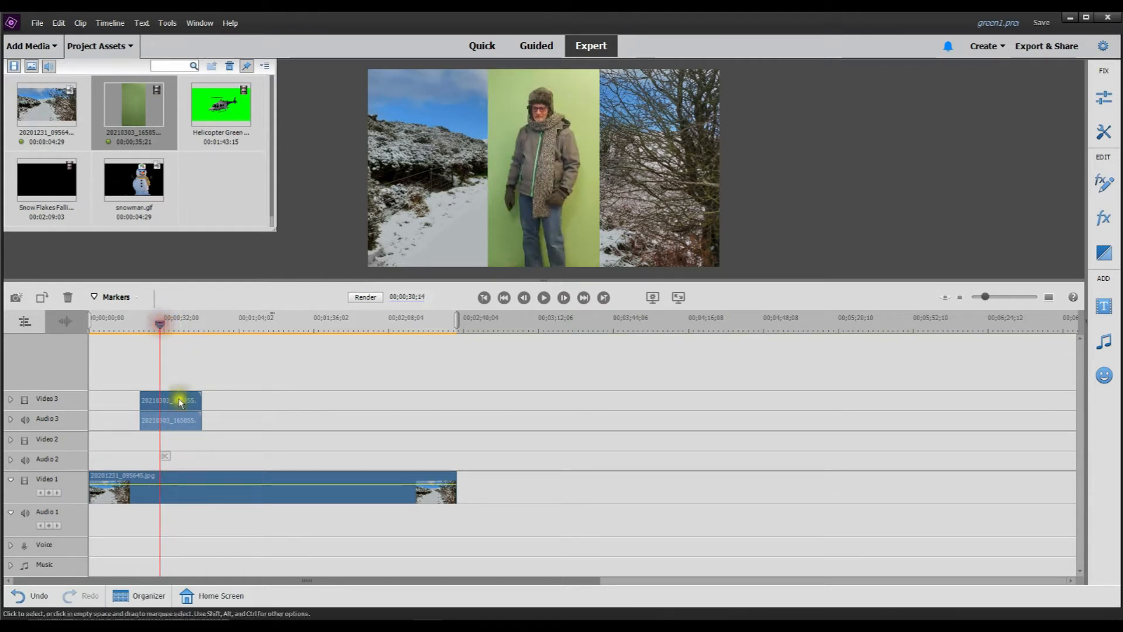
left_click(178, 420)
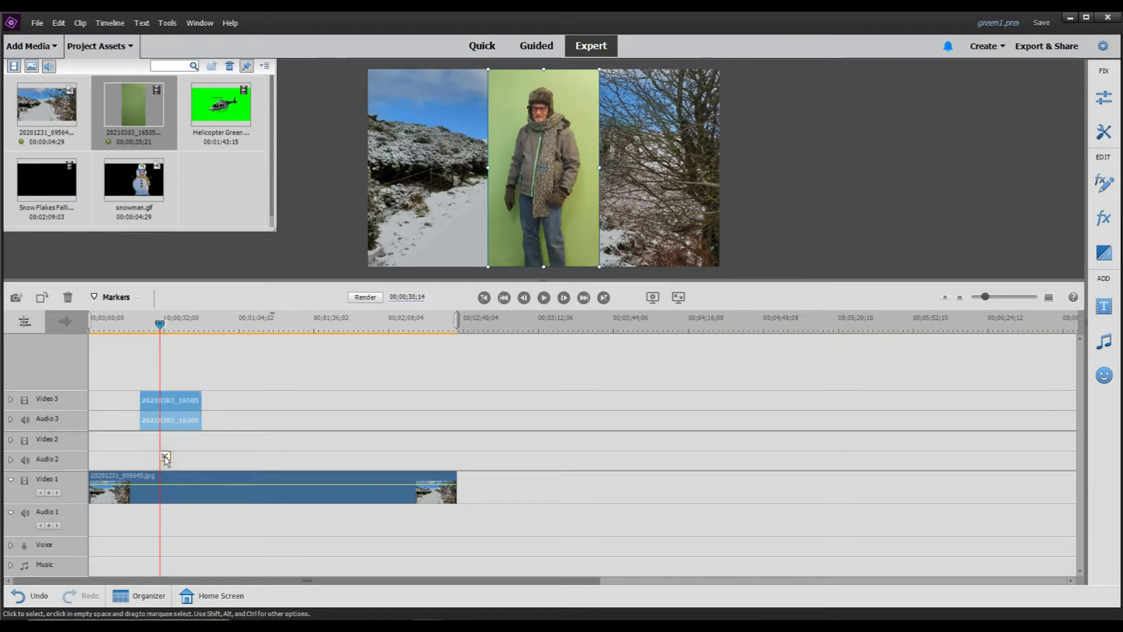
left_click(166, 457)
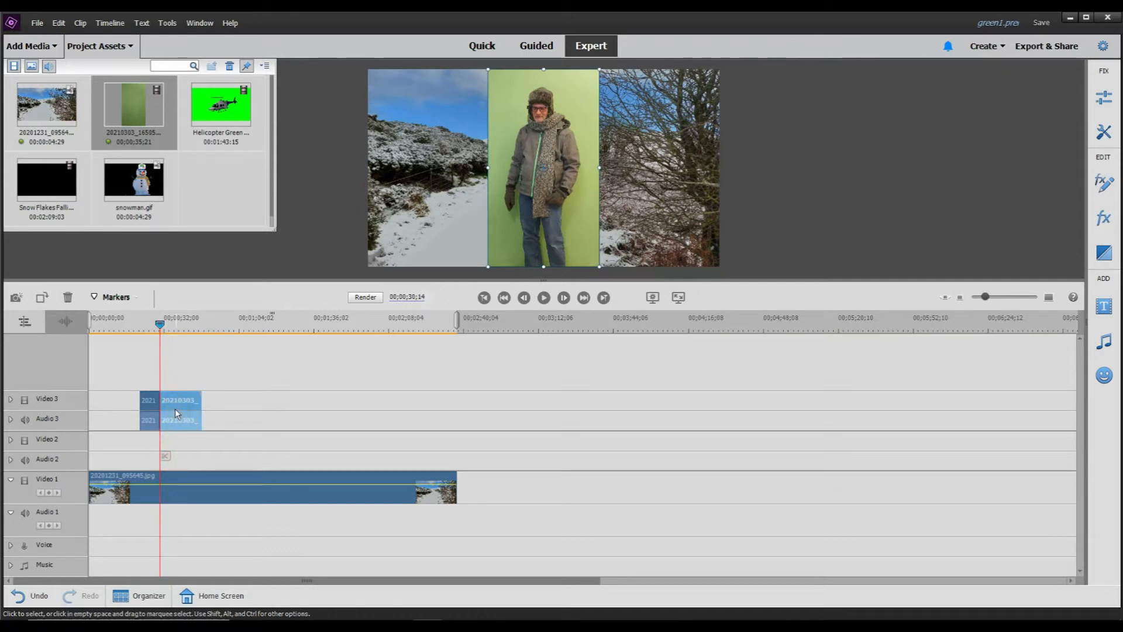
key("Delete")
Park the playhead at 00;00;24;07, find the Chroma Key effect, and apply it to the Video 3 clip.
left_click_drag(154, 322, 146, 323)
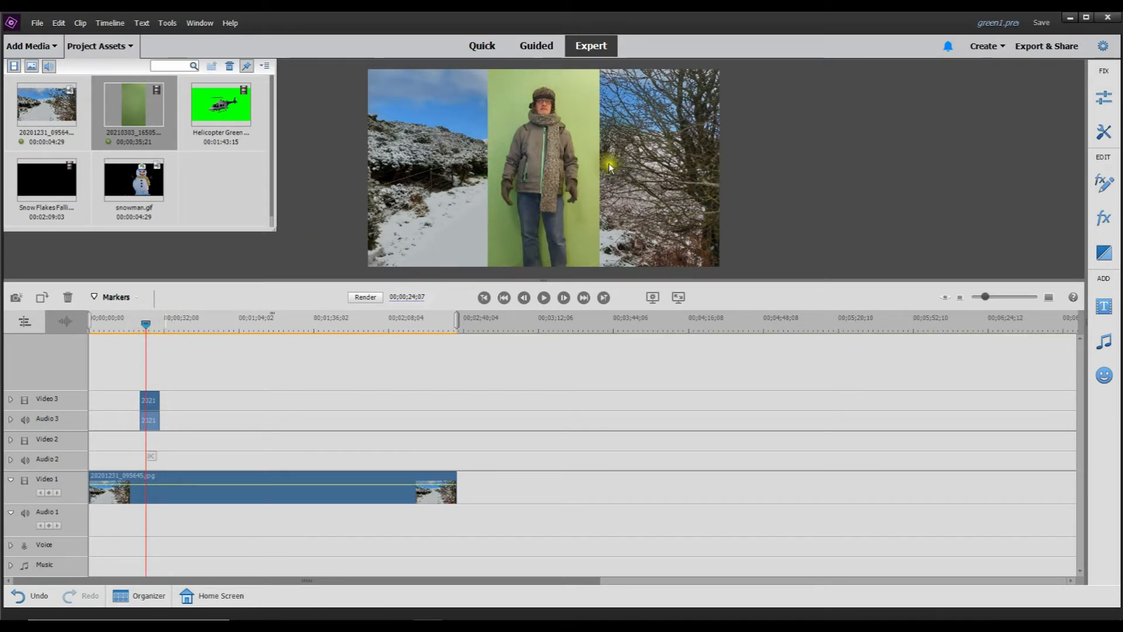
left_click(1103, 219)
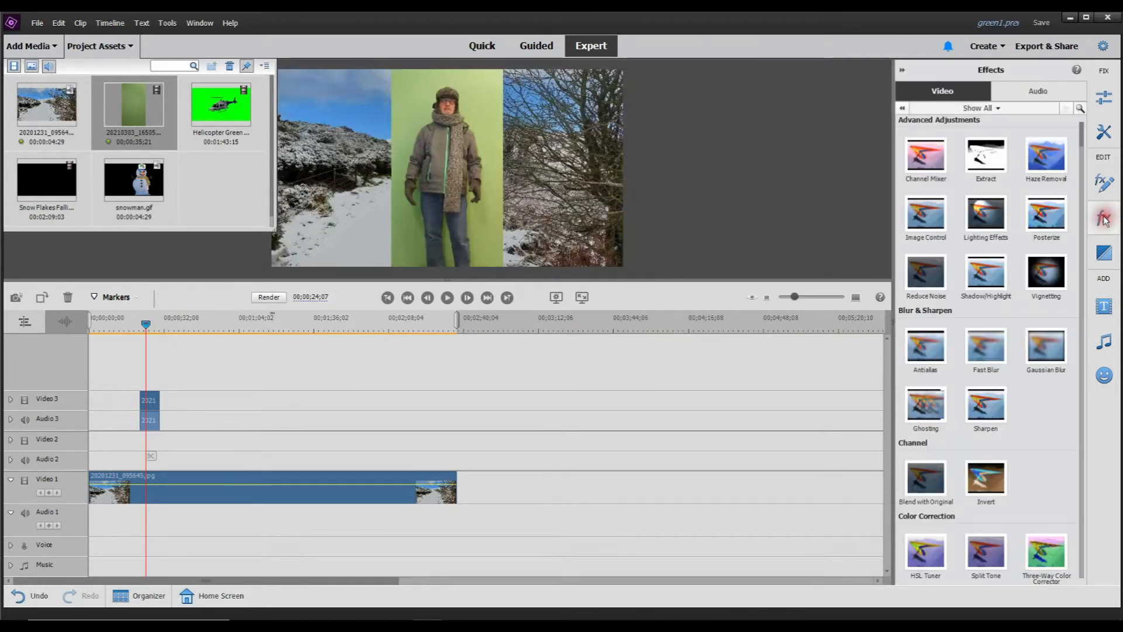
left_click(1079, 110)
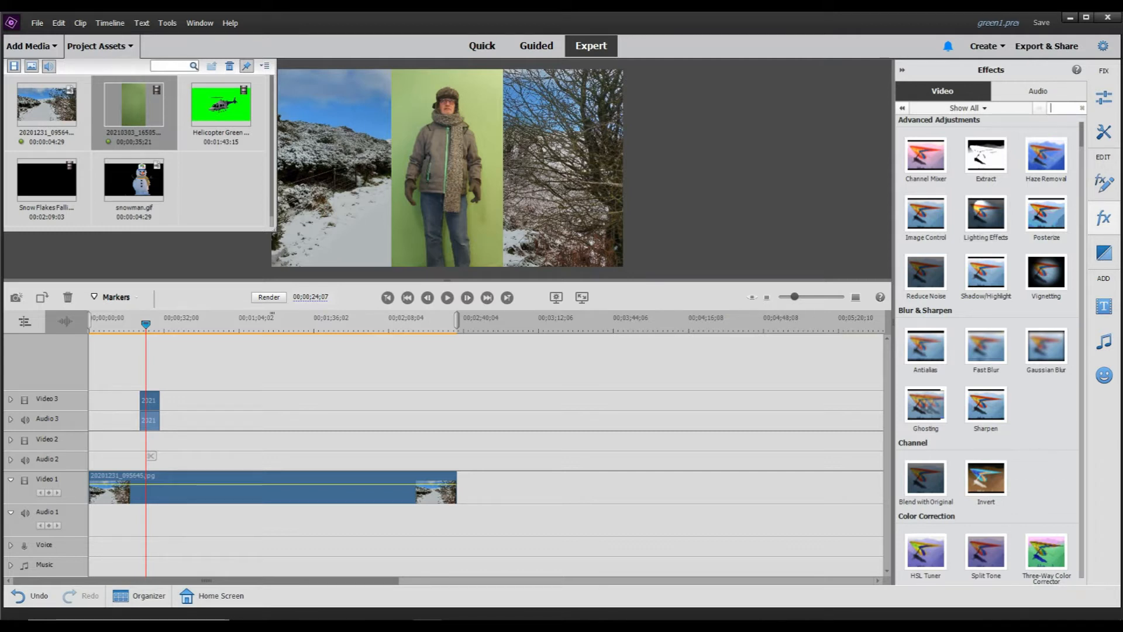
type("chr")
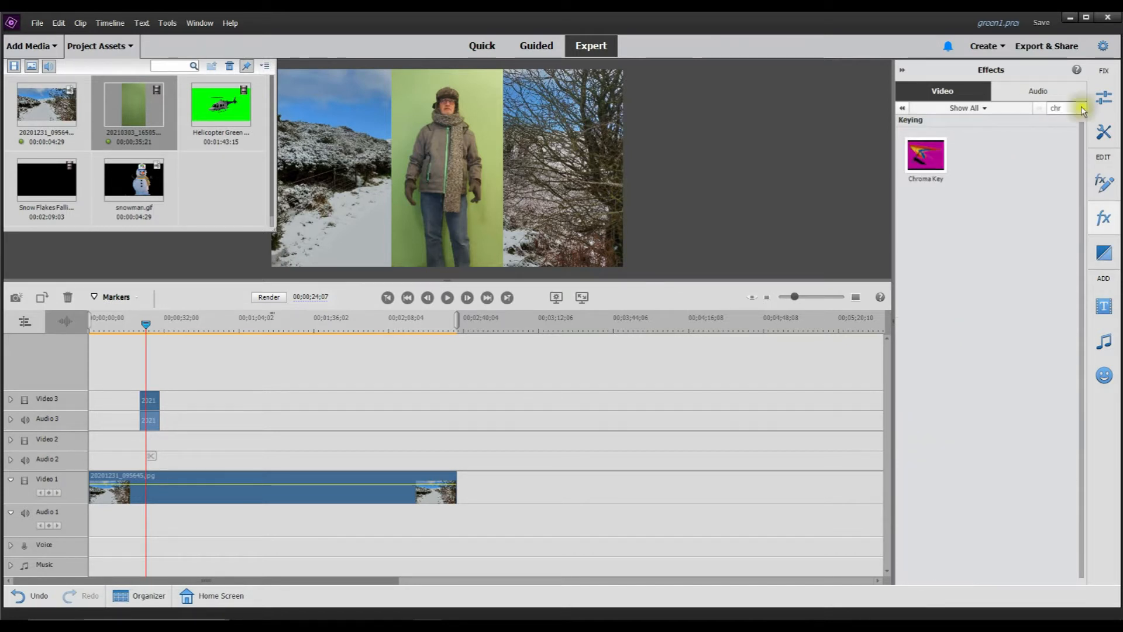
left_click_drag(931, 157, 150, 400)
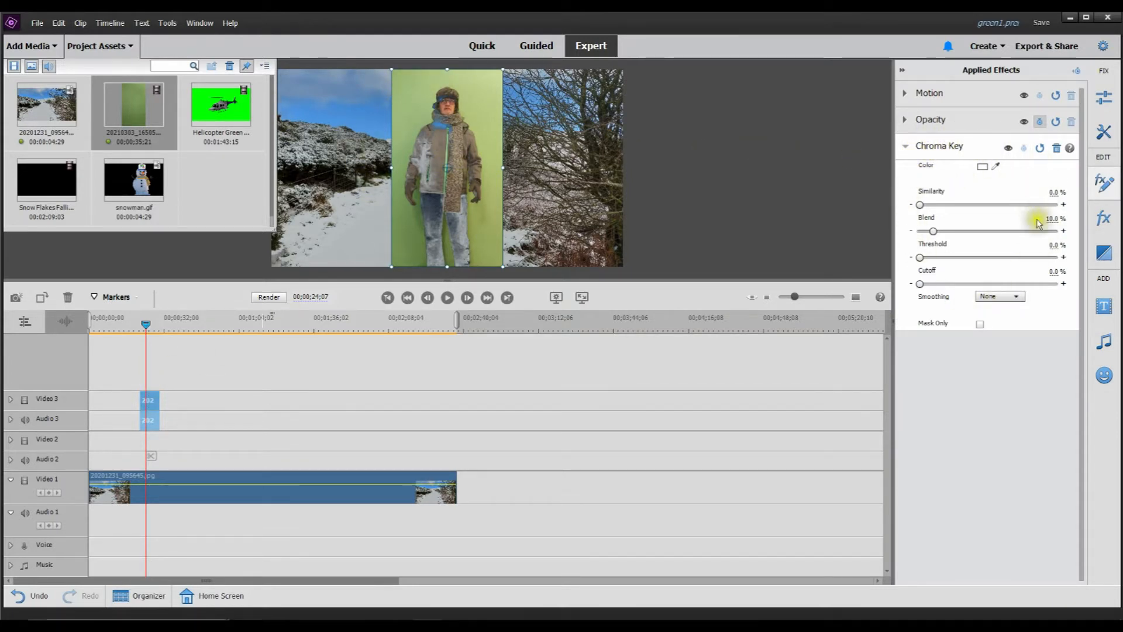
Sample the green backdrop beside the man's shoulder in the preview as the Chroma Key colour.
left_click(130, 47)
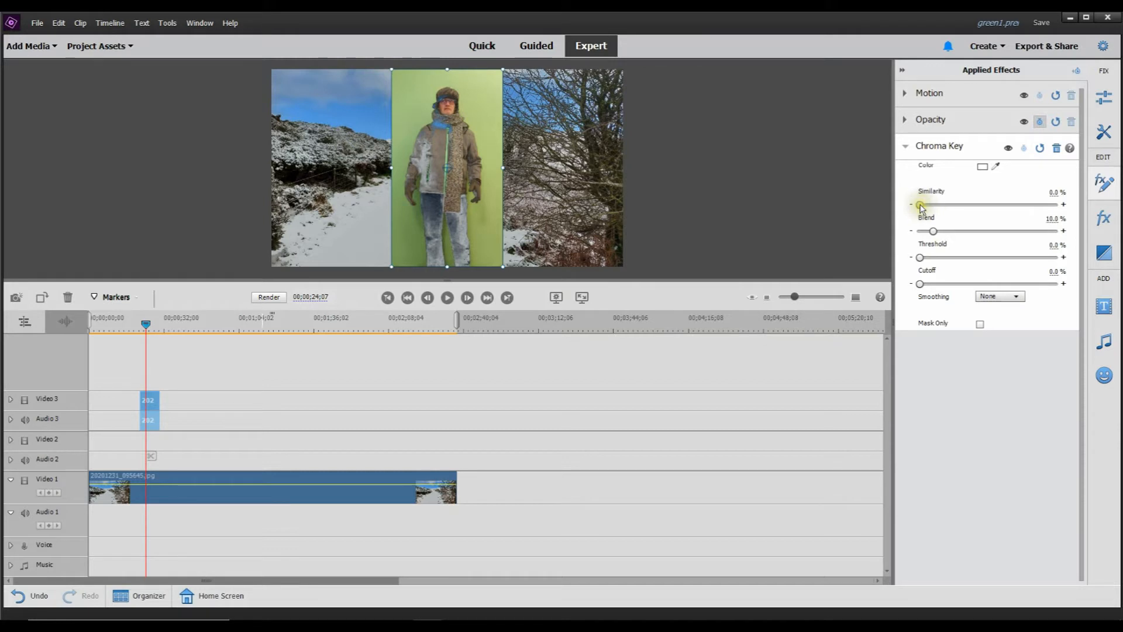
left_click_drag(919, 207, 917, 208)
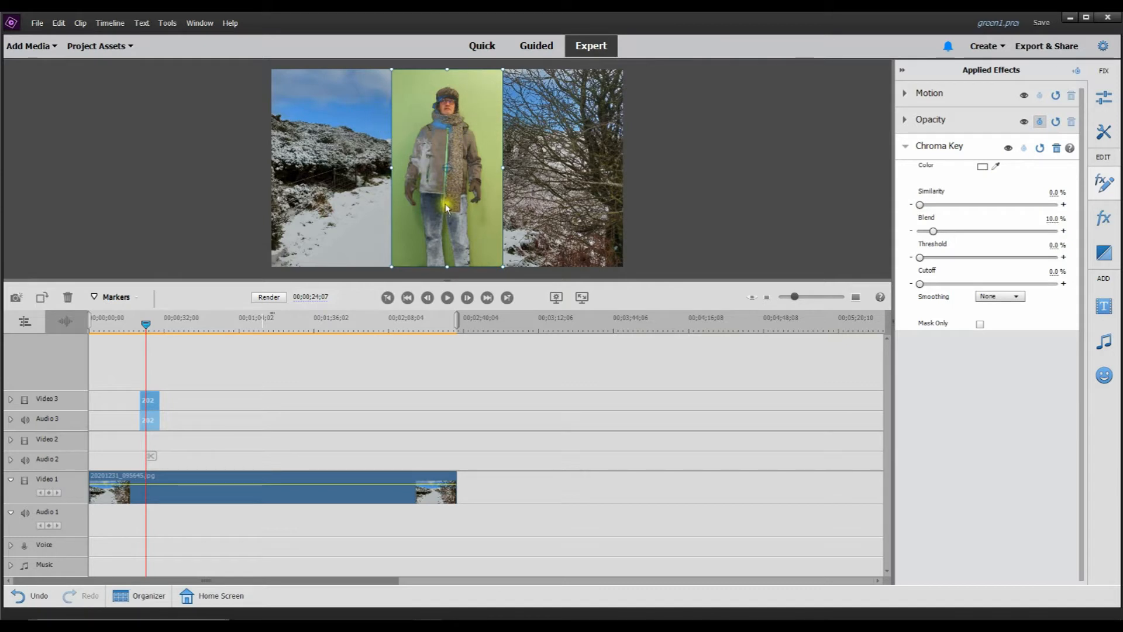
left_click(995, 167)
left_click_drag(996, 167, 477, 125)
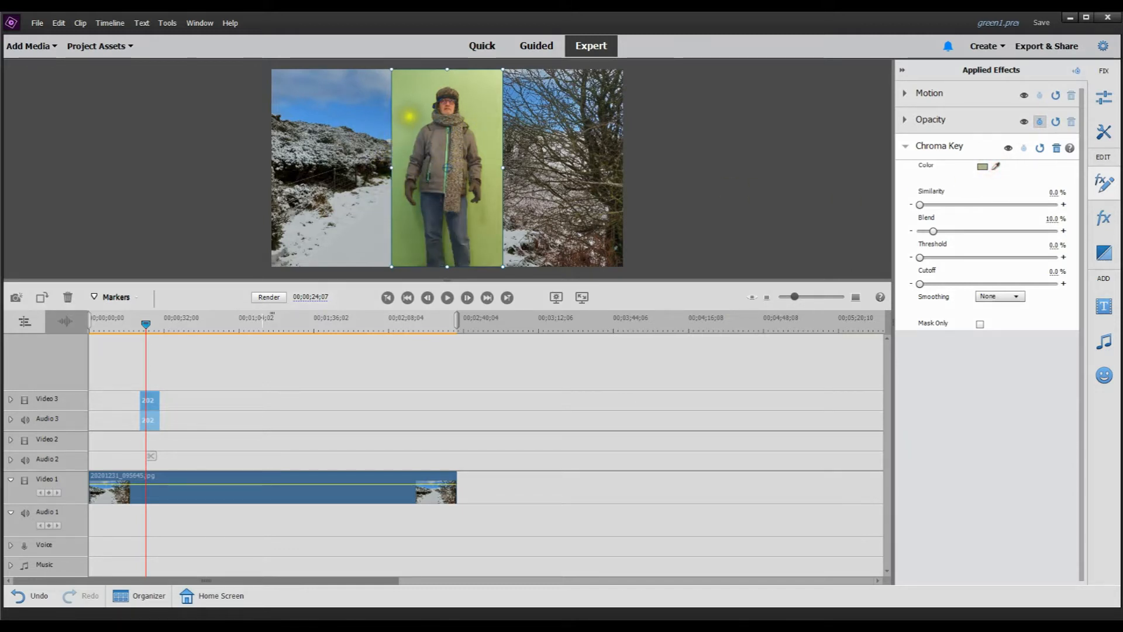
left_click(409, 117)
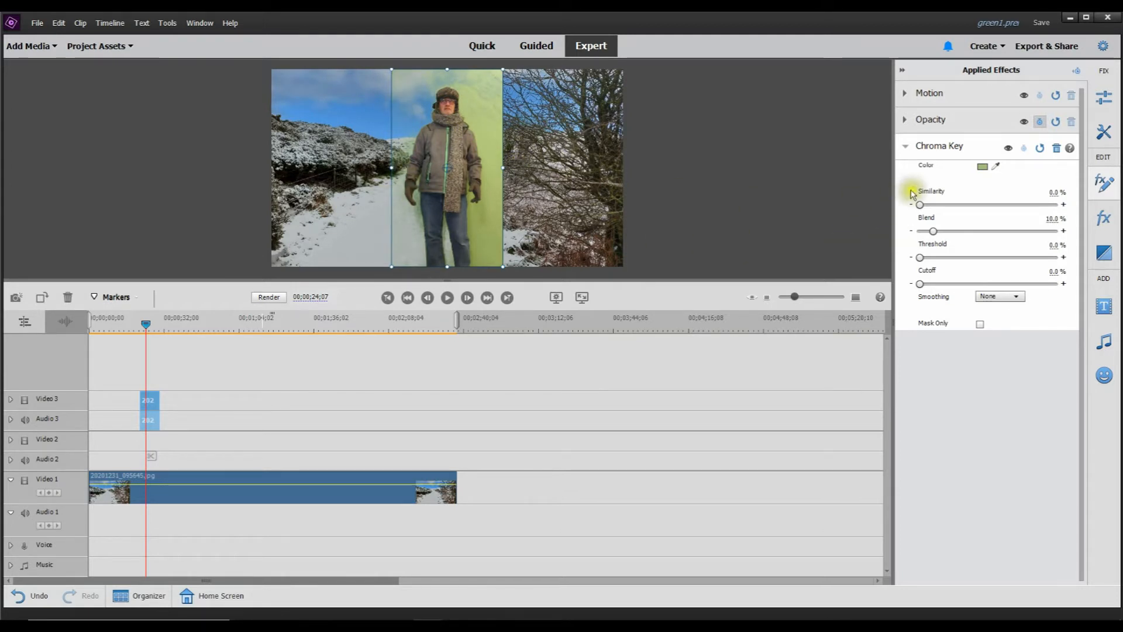
Tune the Chroma Key to 9.5% Similarity, 5.6% Blend and 20.3% Threshold, leaving the Cutoff at 0%.
left_click_drag(920, 206, 935, 258)
left_click_drag(999, 274, 920, 275)
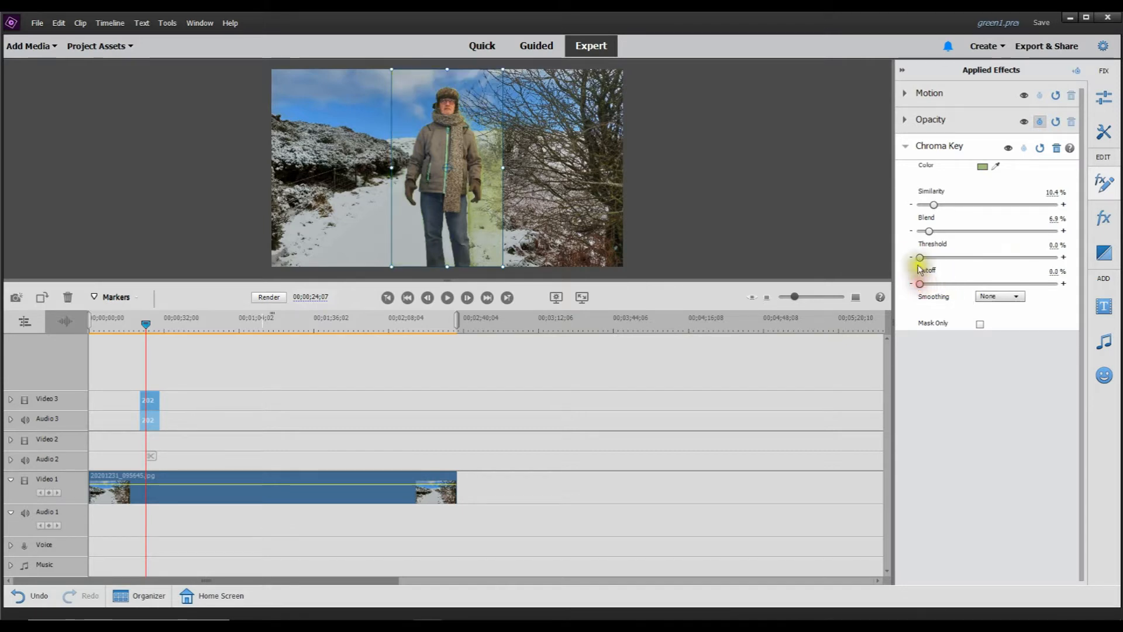
left_click_drag(931, 206, 929, 261)
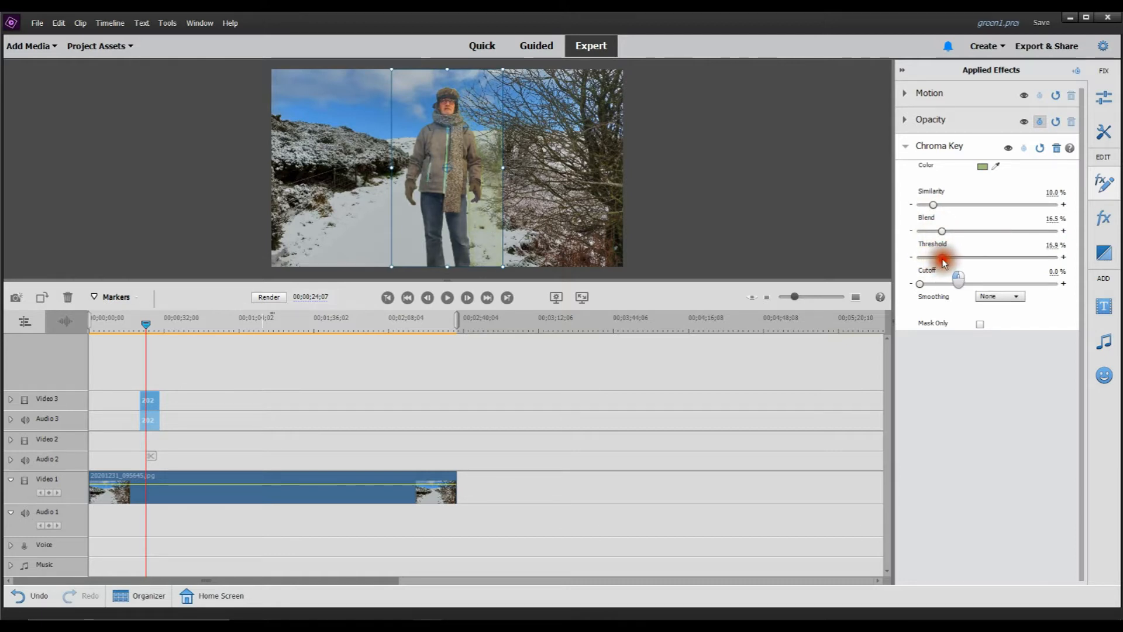
left_click_drag(956, 259, 923, 257)
left_click_drag(933, 206, 947, 258)
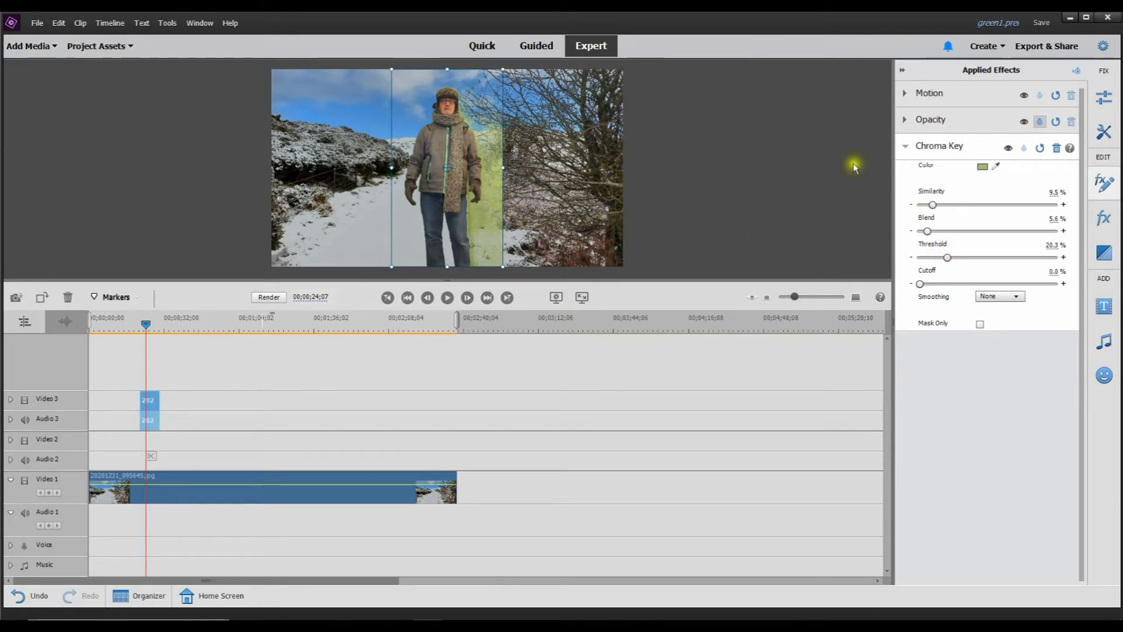
left_click(904, 146)
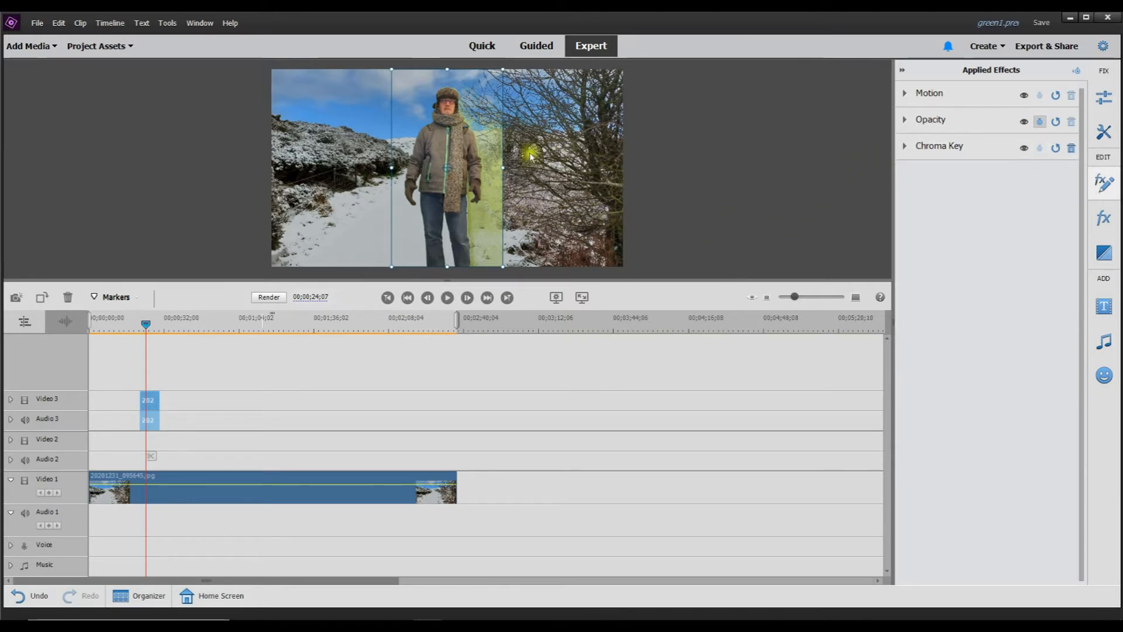
Apply a second Chroma Key to the Video 3 clip, sampling the leftover green beside the man's hand with 6.1% Similarity.
left_click(1103, 218)
left_click_drag(932, 166, 147, 400)
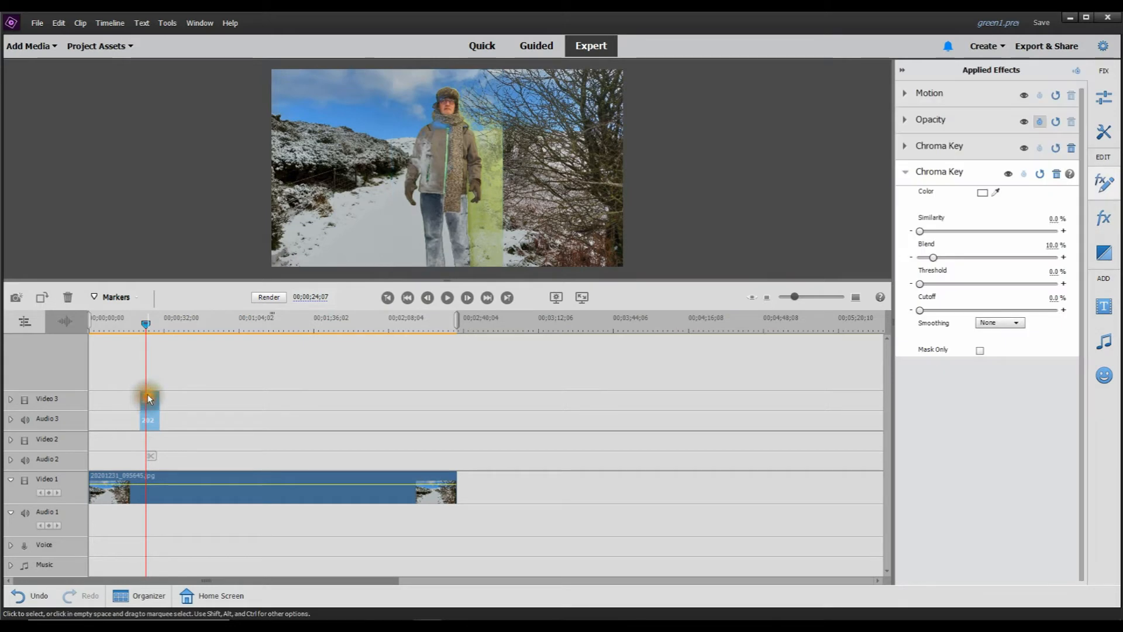
left_click(996, 192)
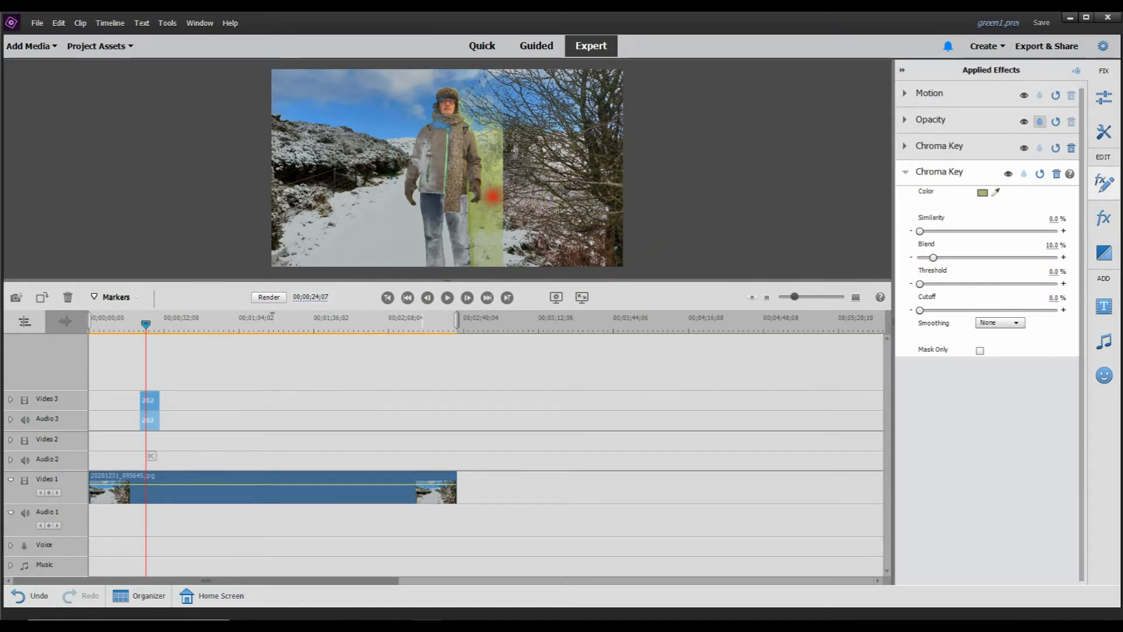
left_click(493, 197)
left_click_drag(920, 232, 927, 234)
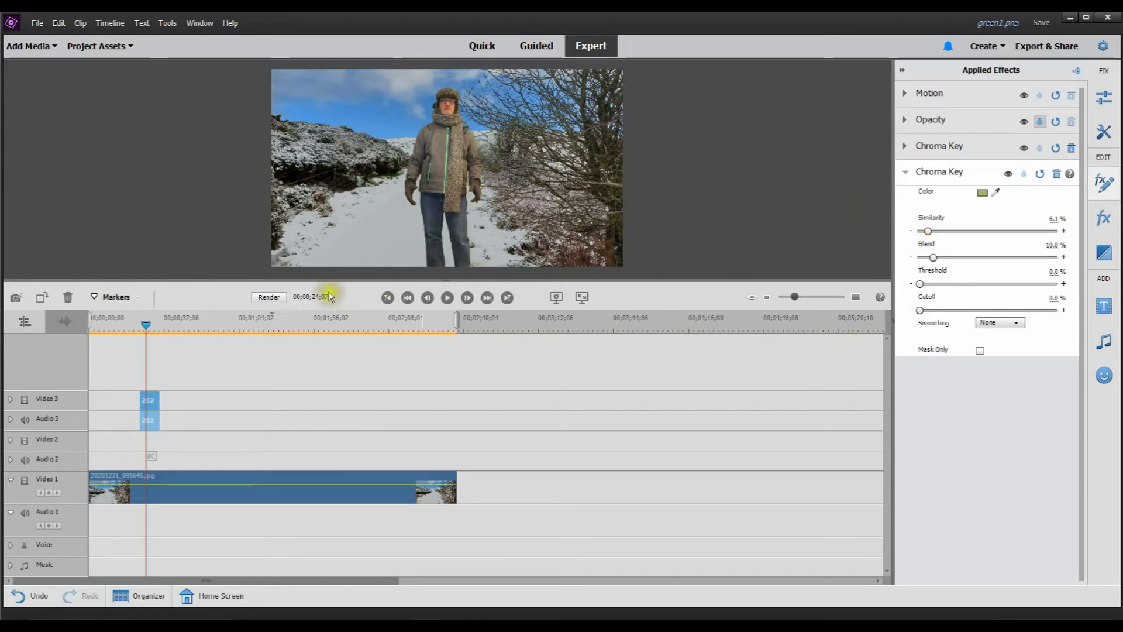
Move the playhead to 00;00;22;14 and add four video tracks and one audio track after the last track.
left_click_drag(146, 325, 145, 323)
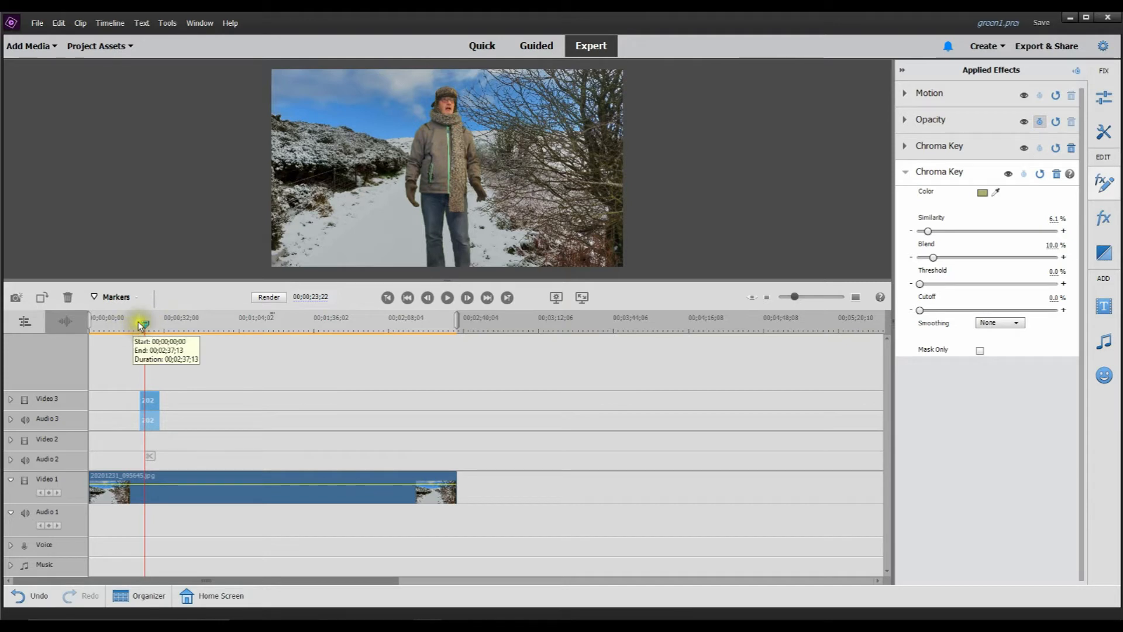
left_click_drag(145, 325, 140, 322)
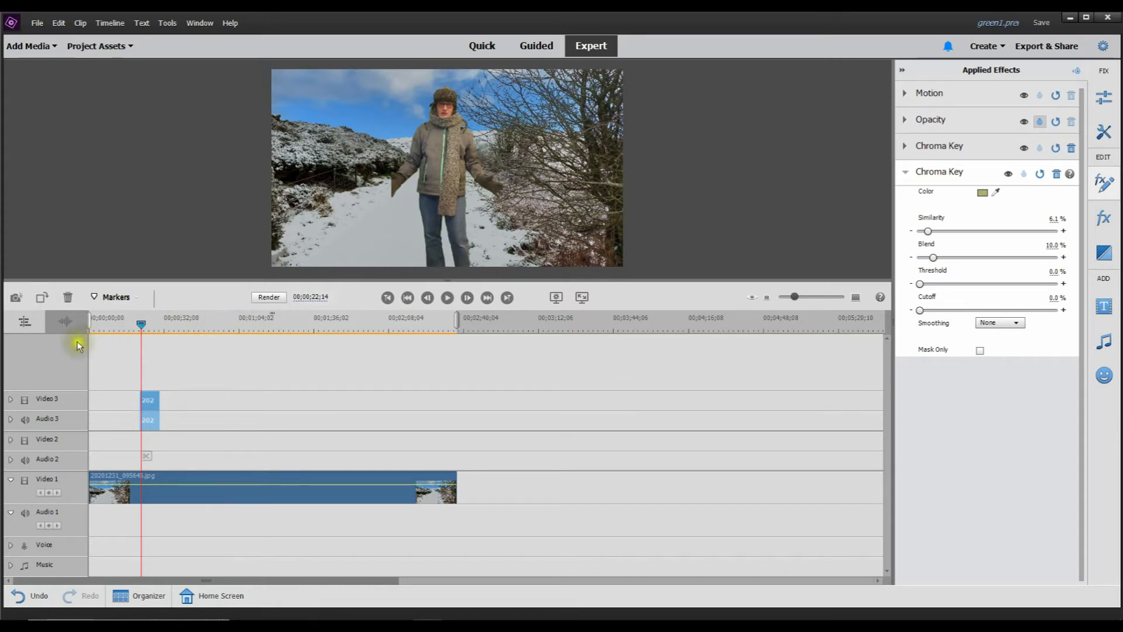
right_click(48, 402)
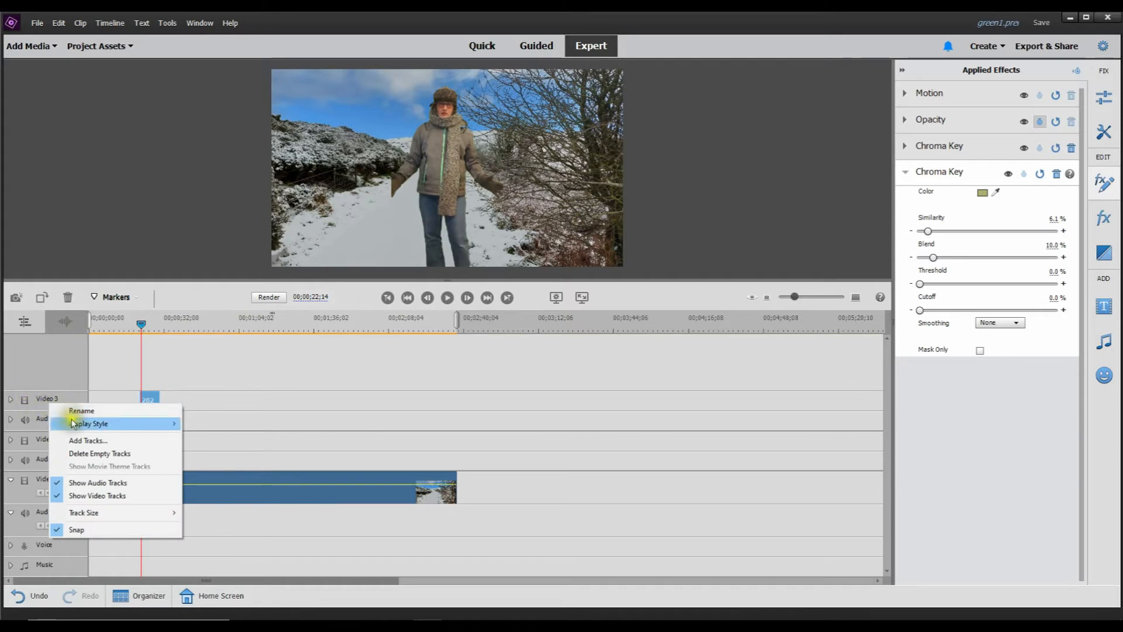
left_click(91, 441)
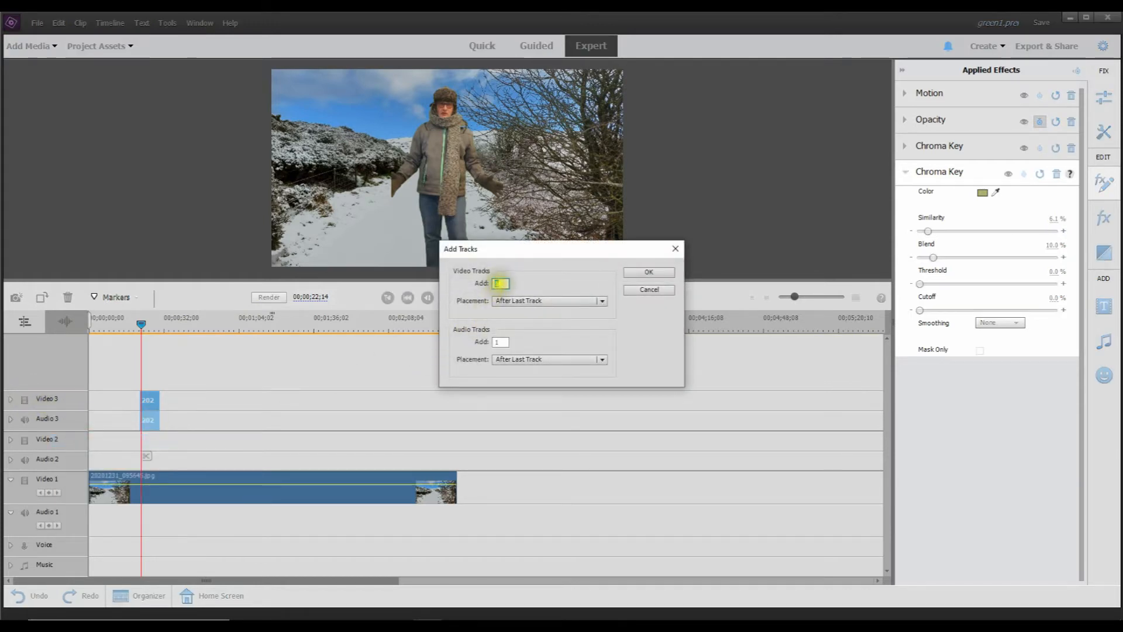
left_click(494, 283)
type("4")
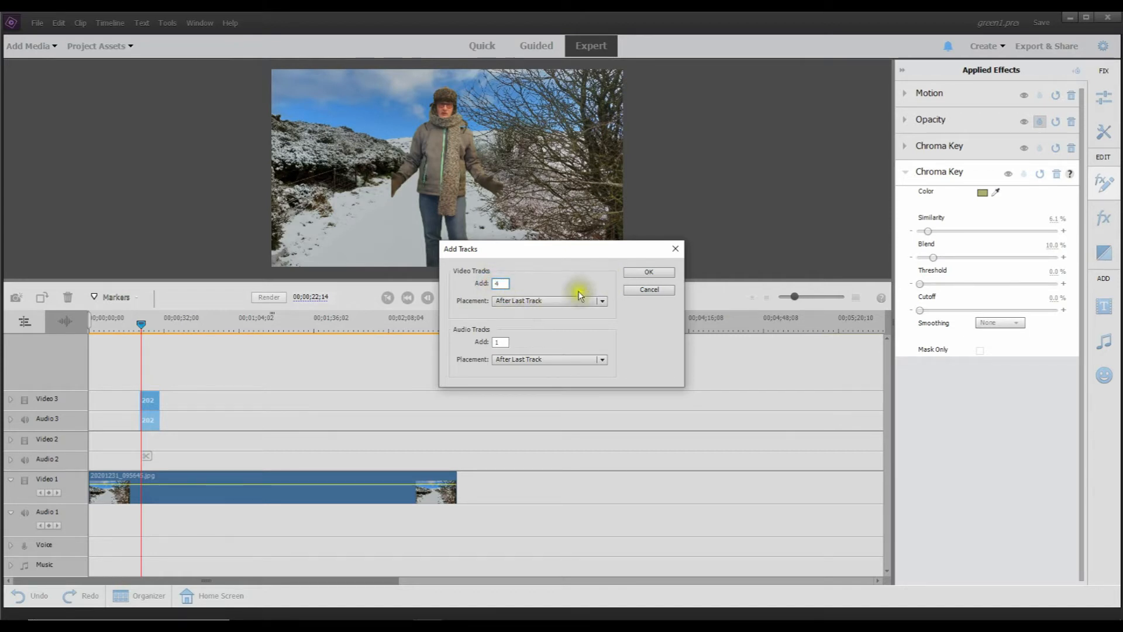
left_click(646, 273)
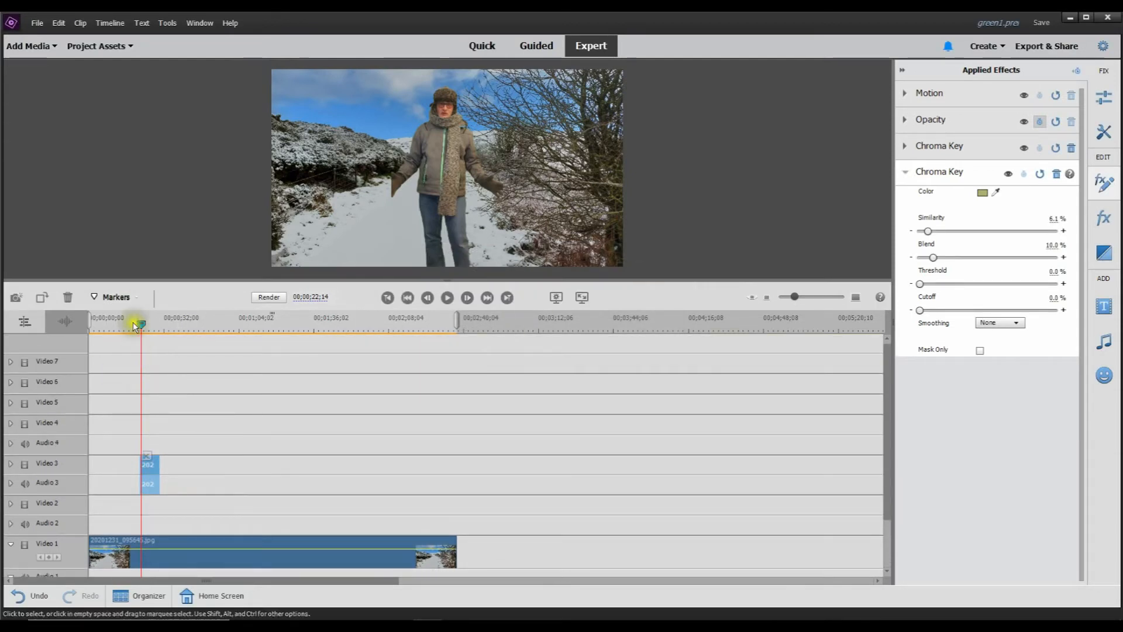
Place snowman.gif from the project assets on Video 4 at the playhead position, 00;00;22;14.
left_click(103, 49)
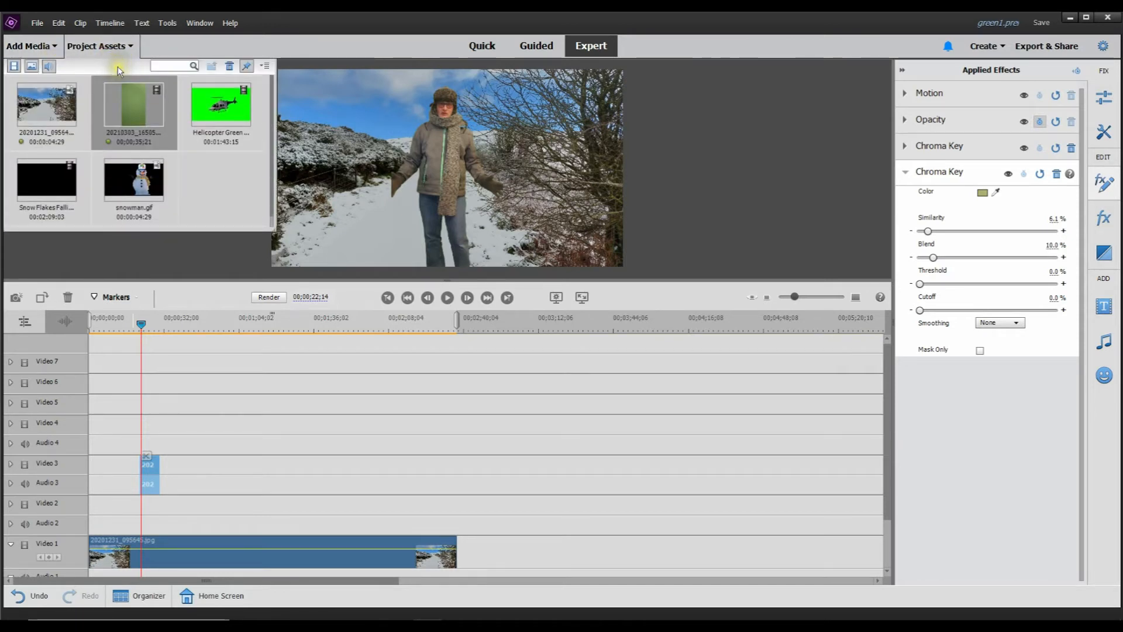
left_click(126, 190)
left_click_drag(209, 295, 143, 433)
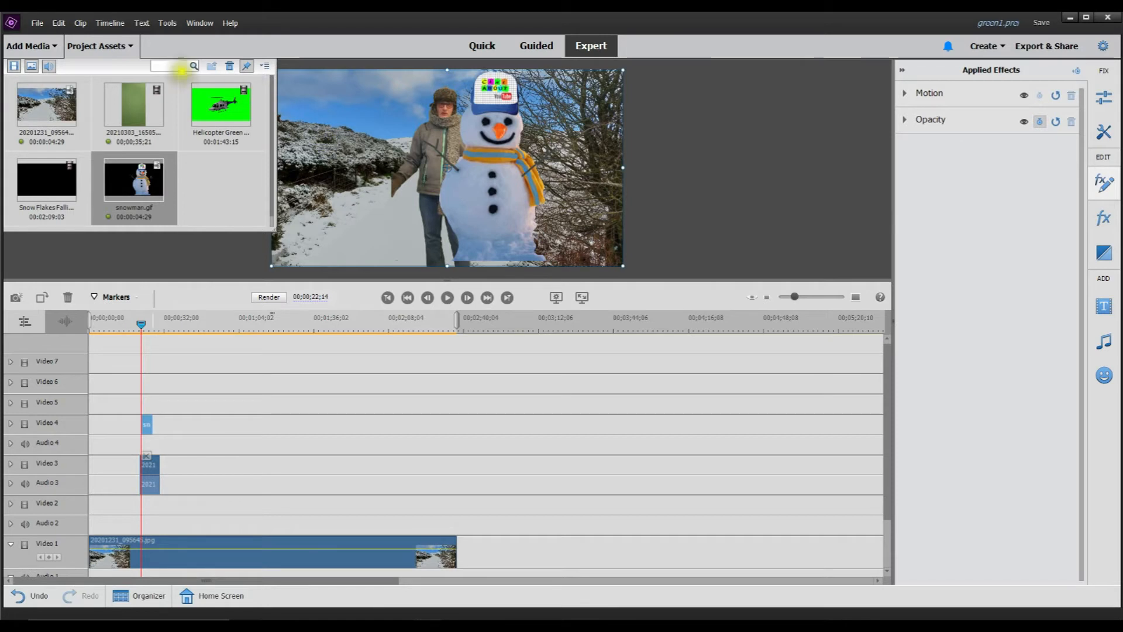
left_click(131, 45)
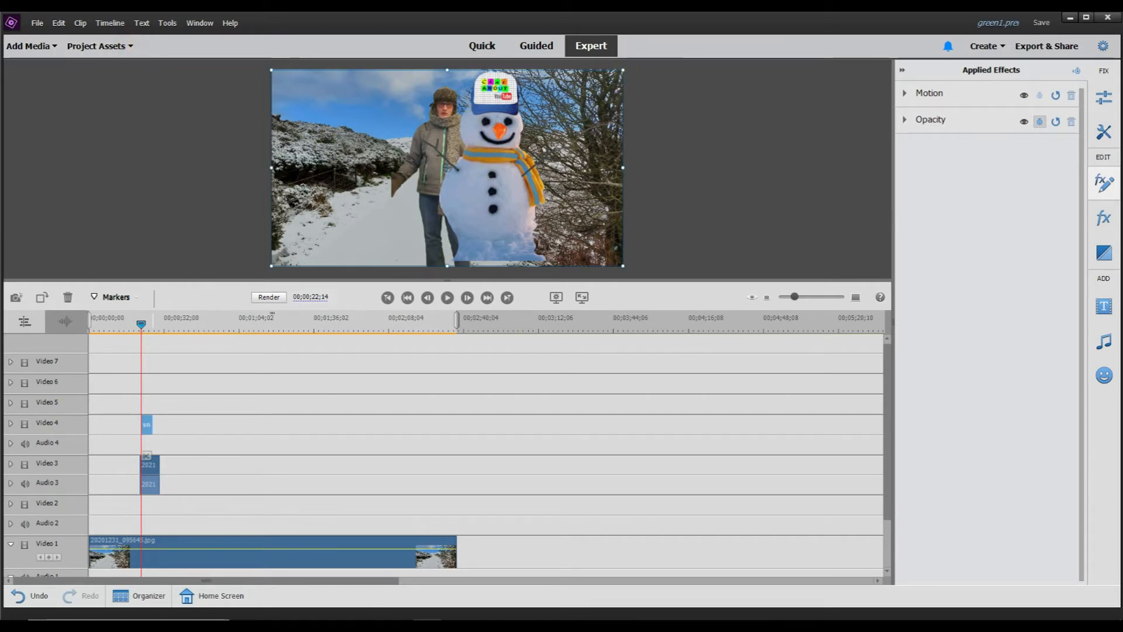
Scale the snowman down to less than half the frame size and stand it on the snowy path beside the man.
left_click_drag(623, 70, 626, 68)
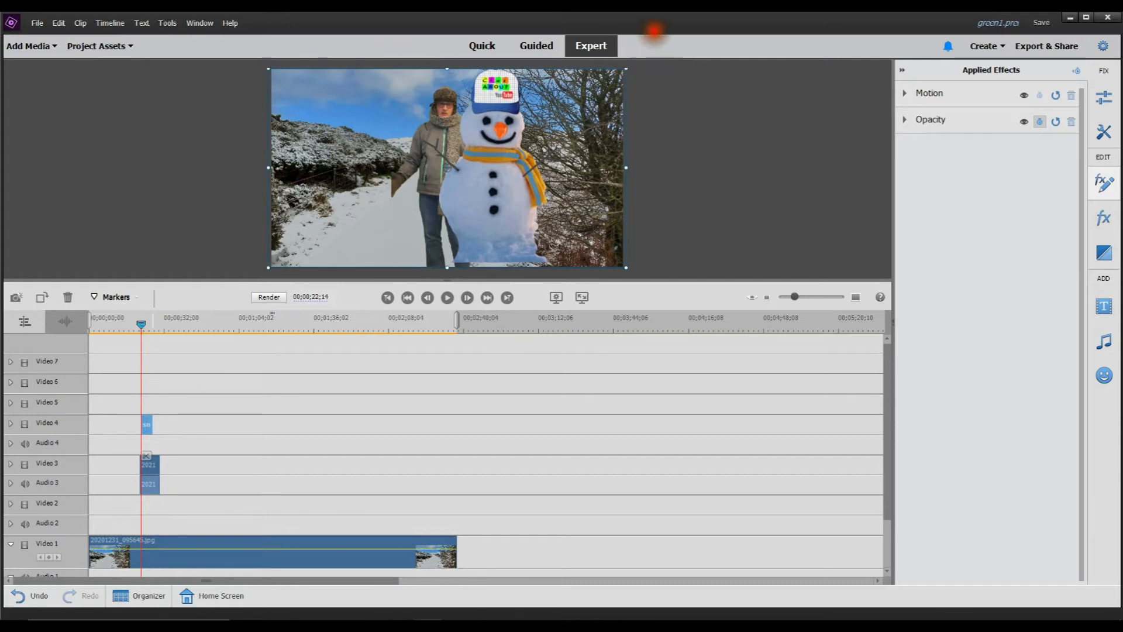
left_click_drag(542, 132, 378, 148)
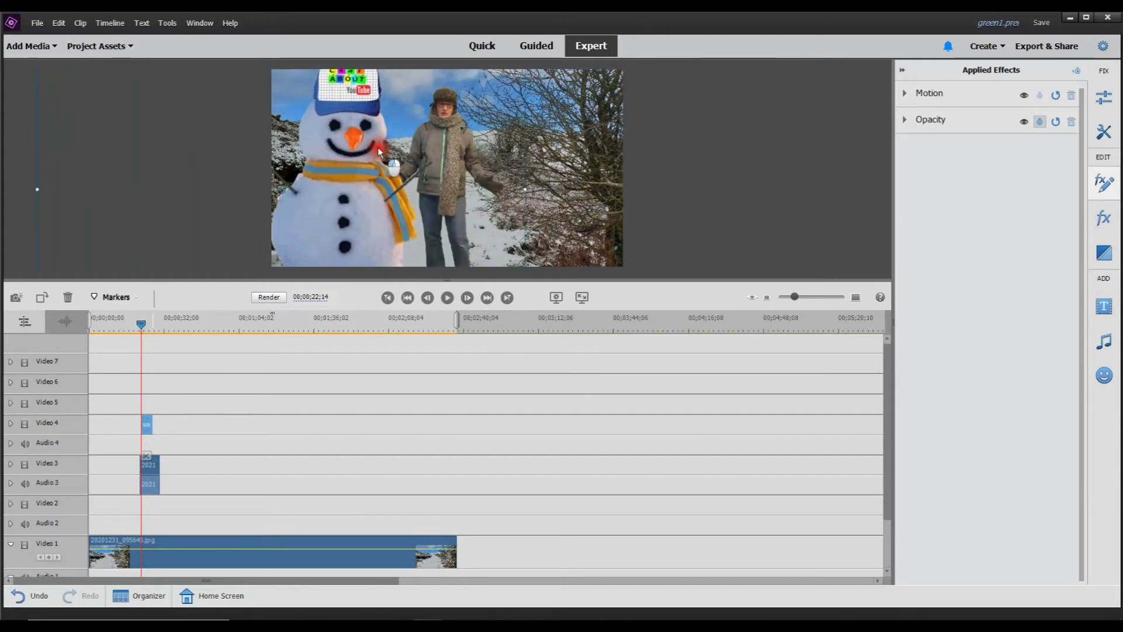
left_click_drag(525, 187, 376, 239)
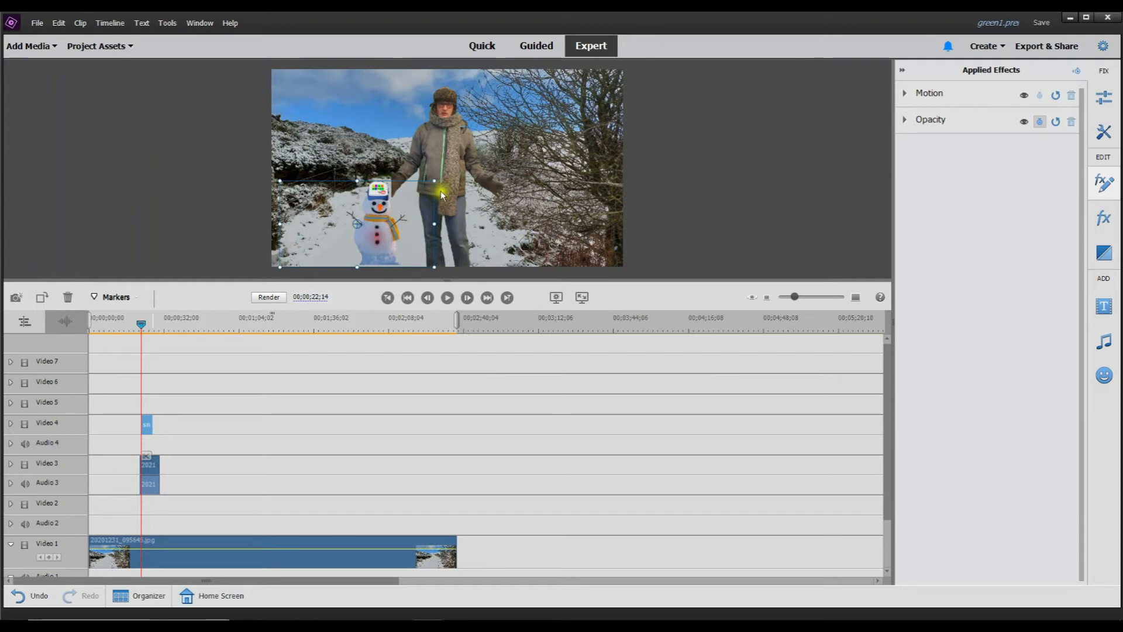
Enlarge the snowman to nearly the man's height and stand it close beside him on the snowy path.
left_click_drag(434, 181, 488, 150)
left_click_drag(443, 184, 423, 157)
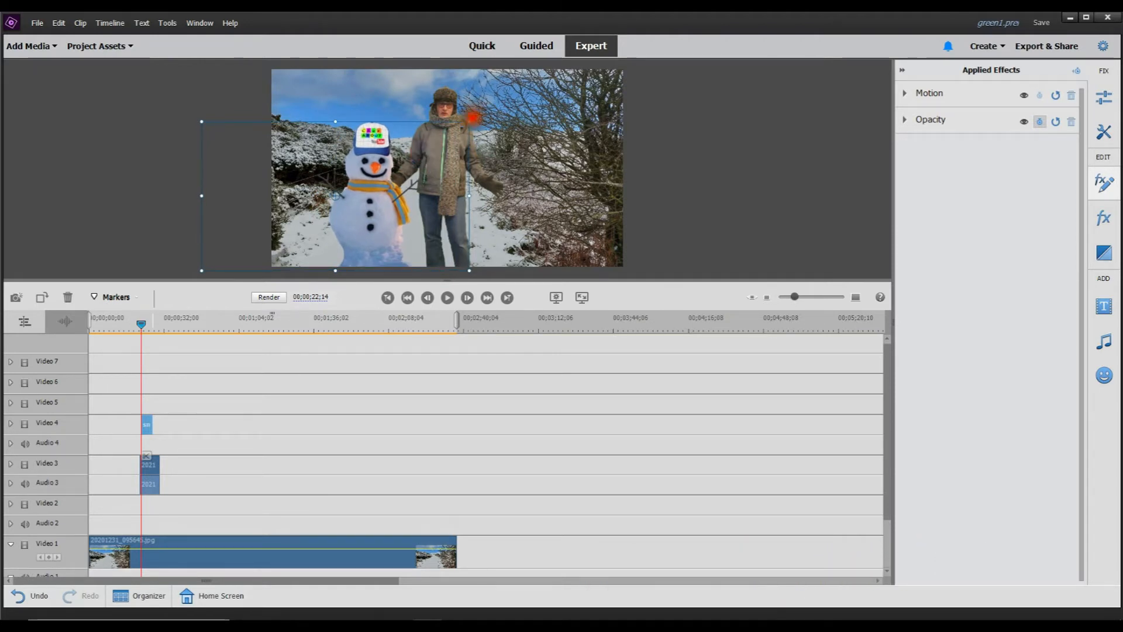
left_click_drag(472, 119, 439, 155)
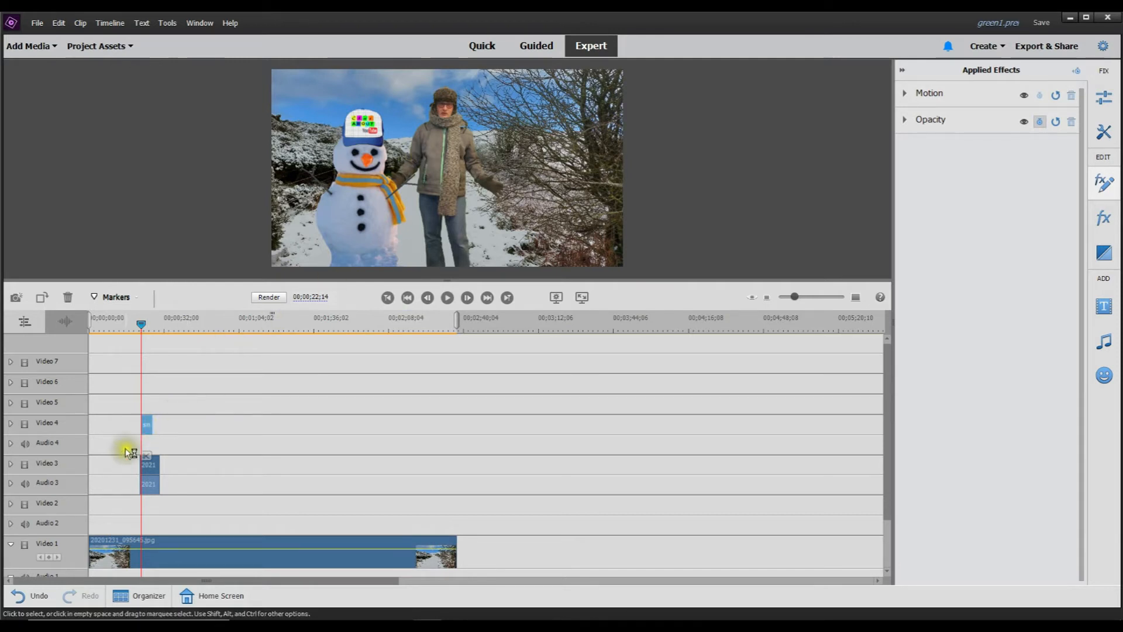
Try the man's clip on Video 6, above the snowman's track, and return it to Video 3.
left_click(152, 469)
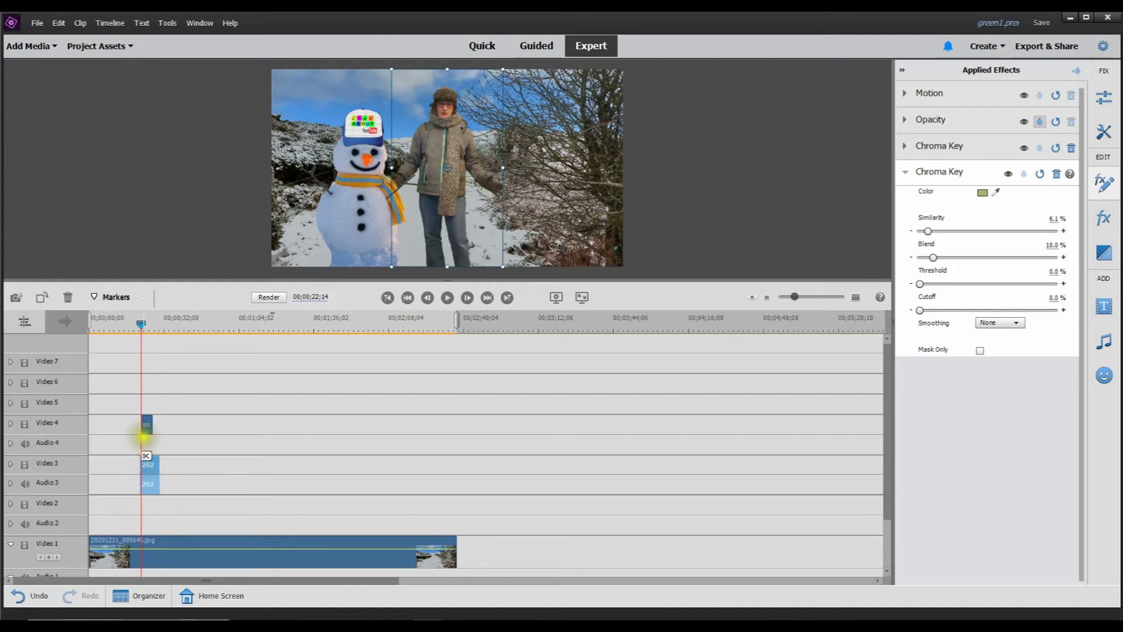
left_click(143, 430)
left_click(145, 428)
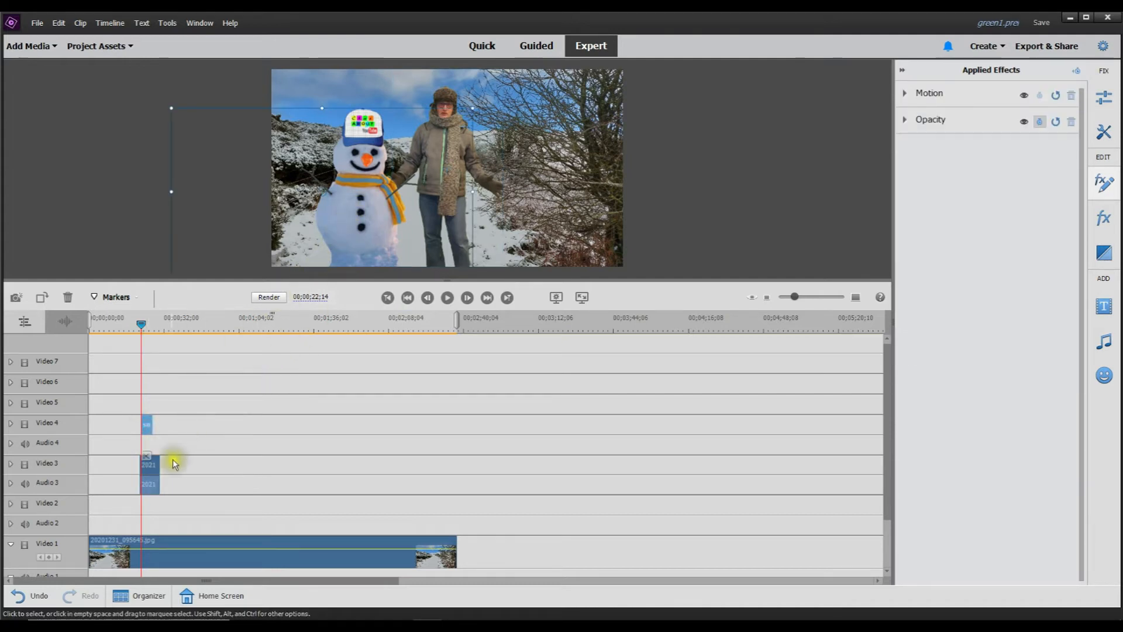
left_click(151, 470)
left_click_drag(150, 471, 149, 381)
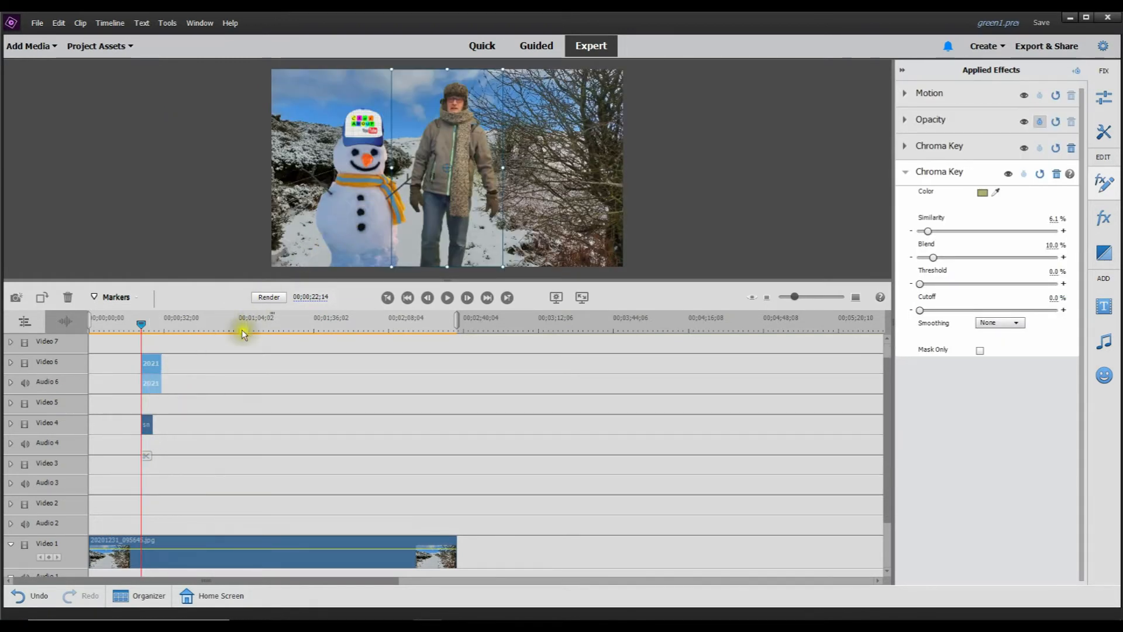
left_click_drag(140, 321, 143, 321)
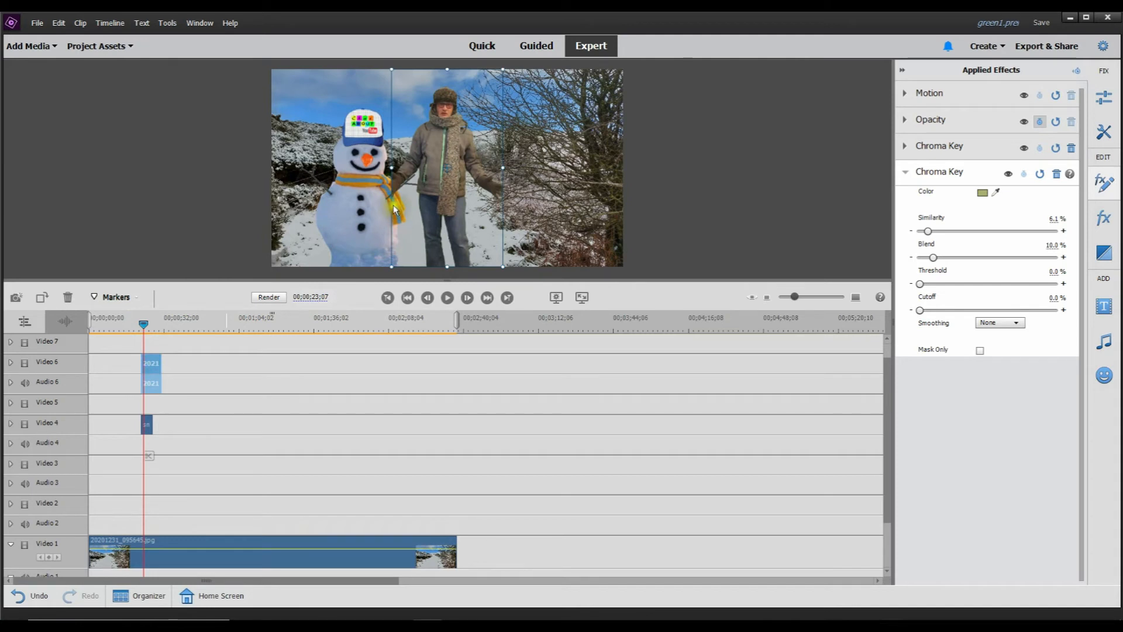
left_click_drag(152, 363, 152, 481)
Set the playhead to 00;00;24;07 and place the Helicopter Green Screen clip on Video 5, aligned with the snowman clip's start.
left_click_drag(144, 325, 146, 325)
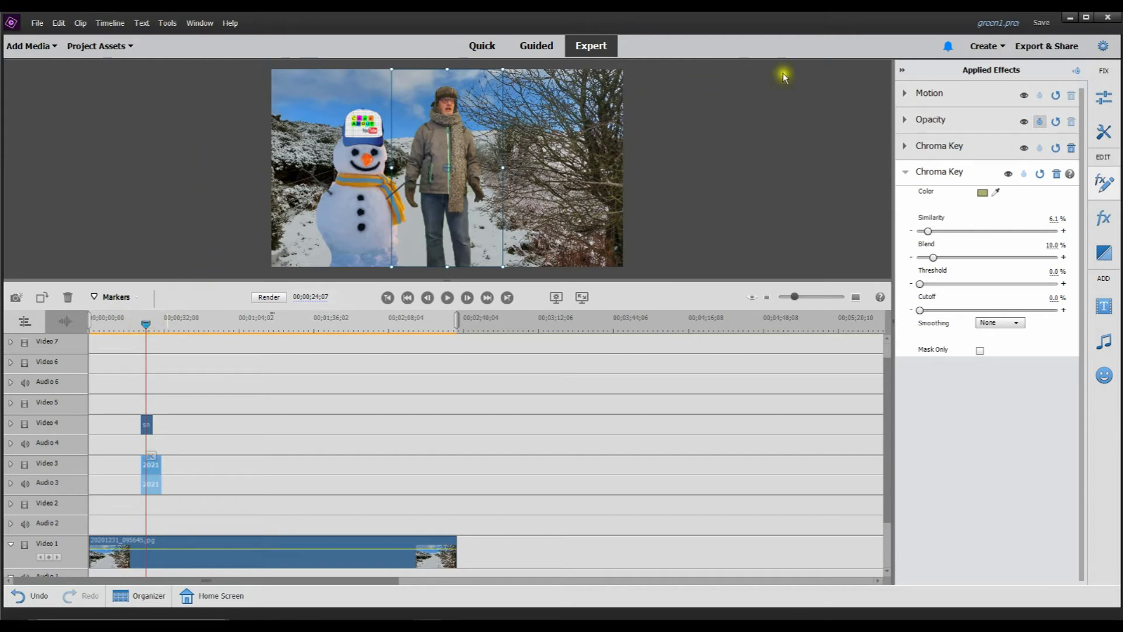
left_click(902, 70)
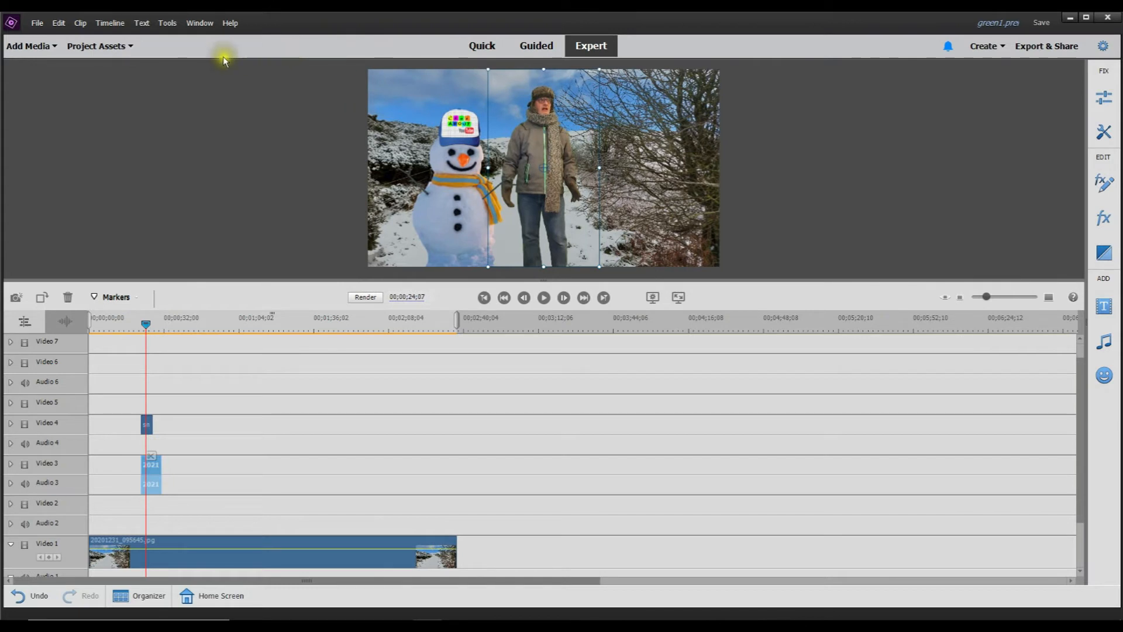
left_click(97, 46)
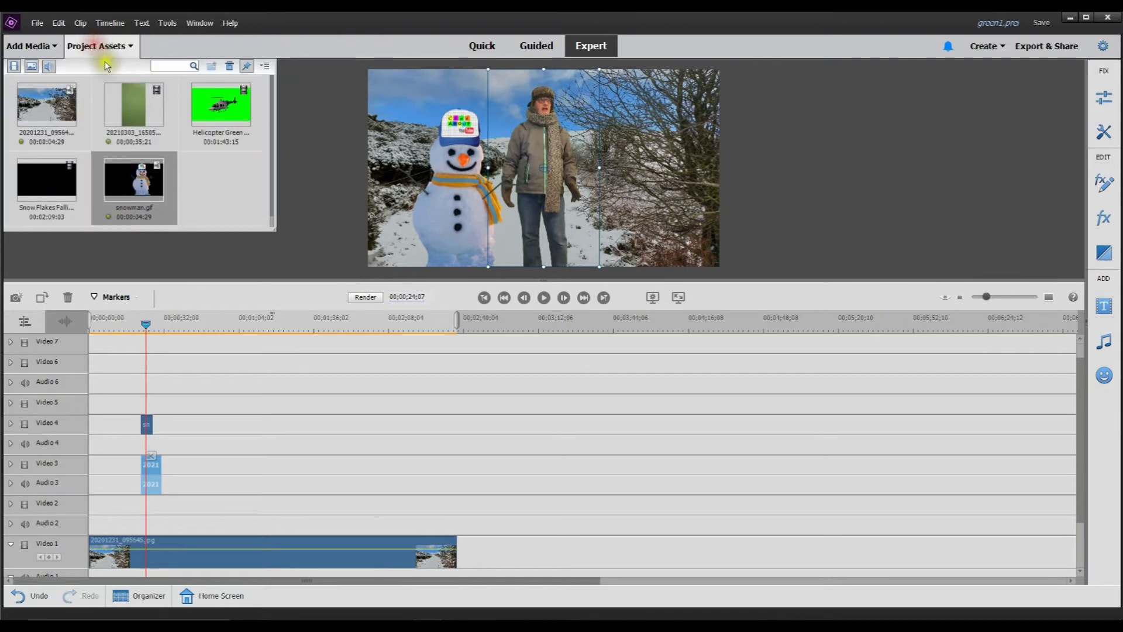
left_click(209, 118)
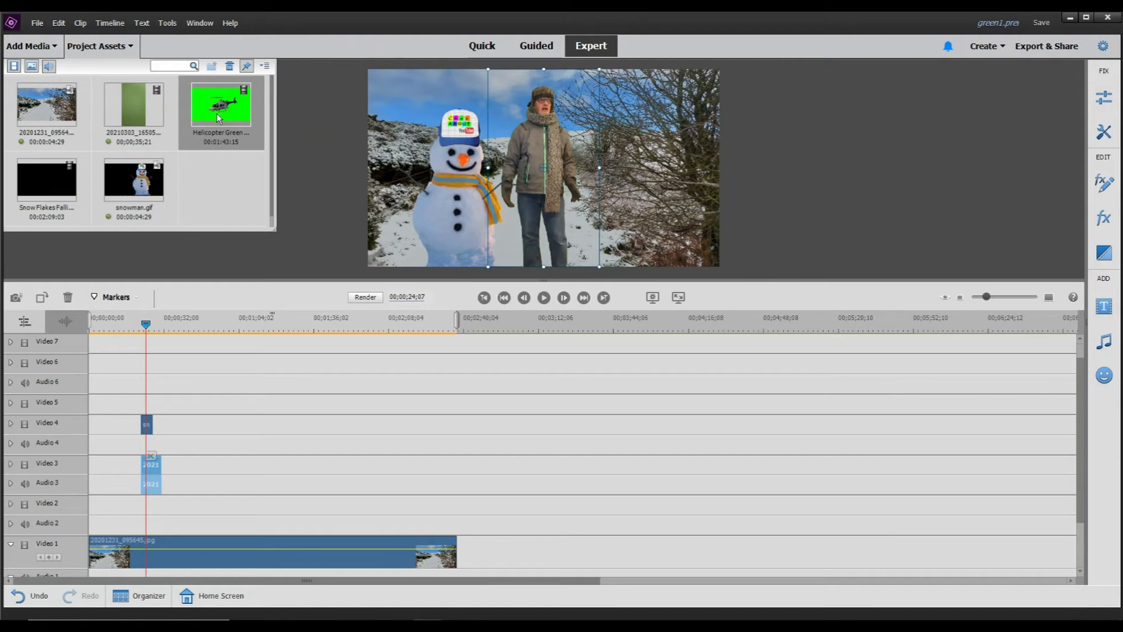
left_click_drag(229, 111, 142, 398)
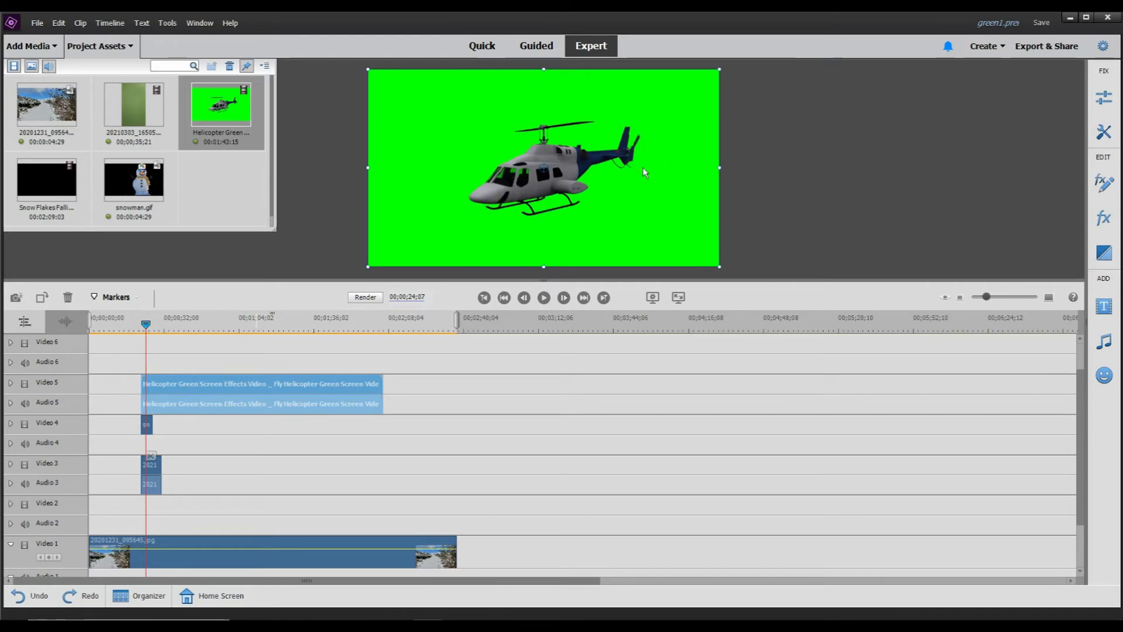
Find the Green Screen Key effect by searching for "green" and apply it to the helicopter clip on Video 5.
left_click(1102, 218)
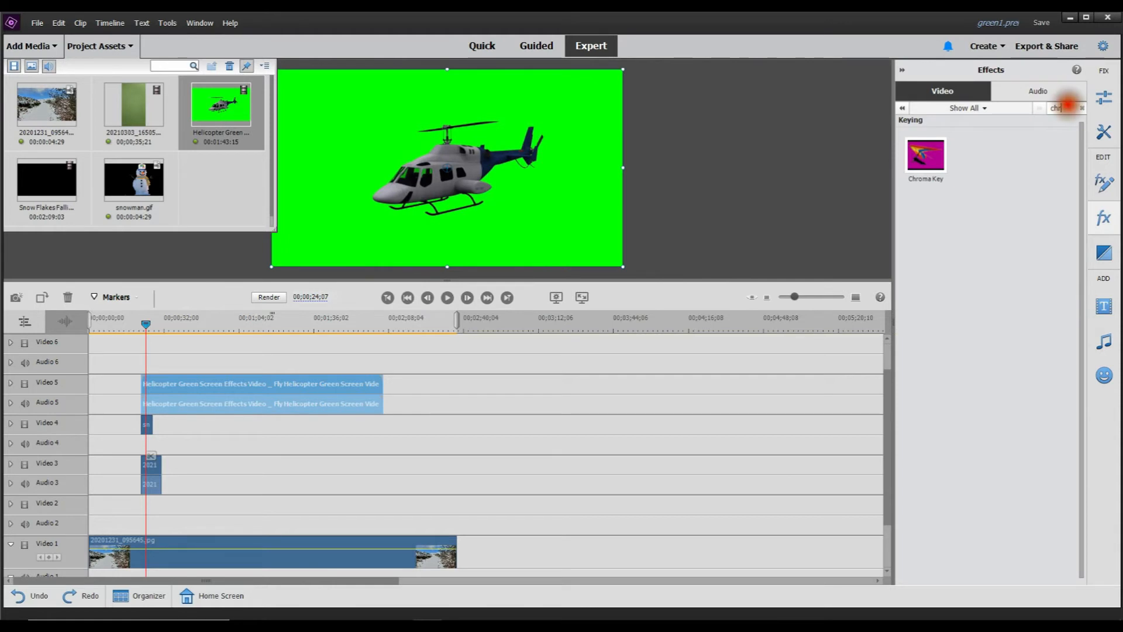
double_click(1055, 112)
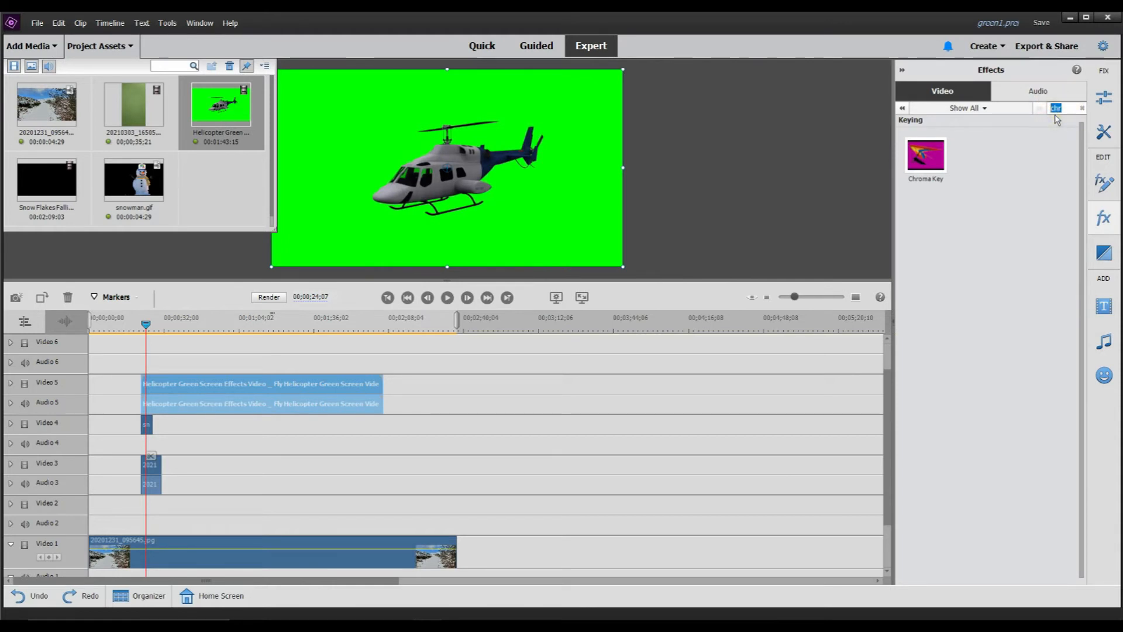
type("green")
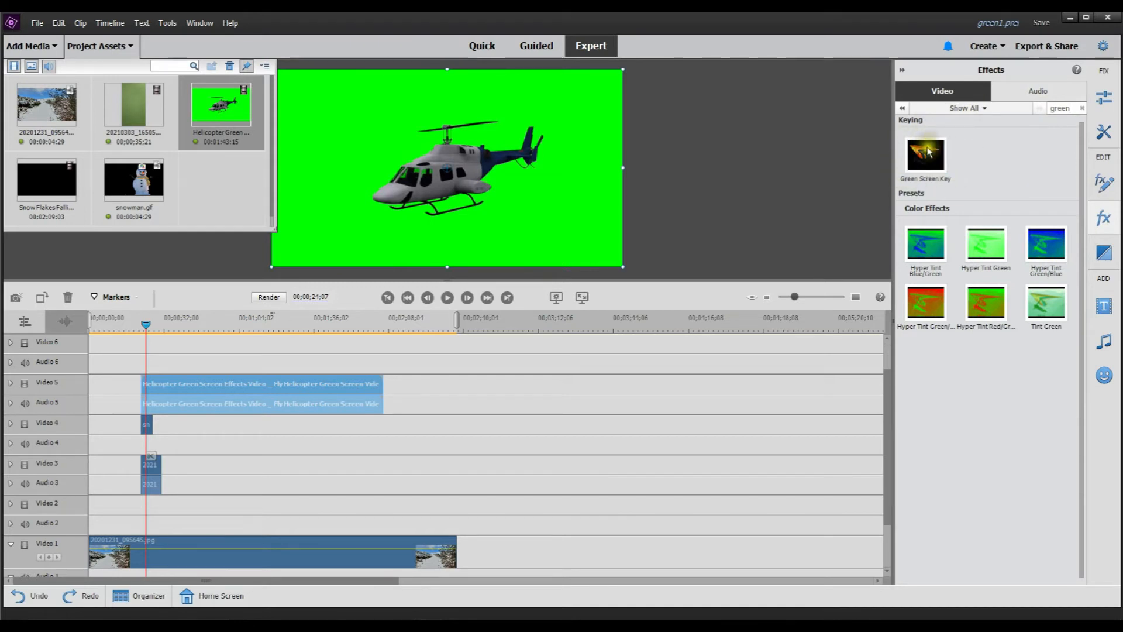
left_click_drag(925, 155, 329, 380)
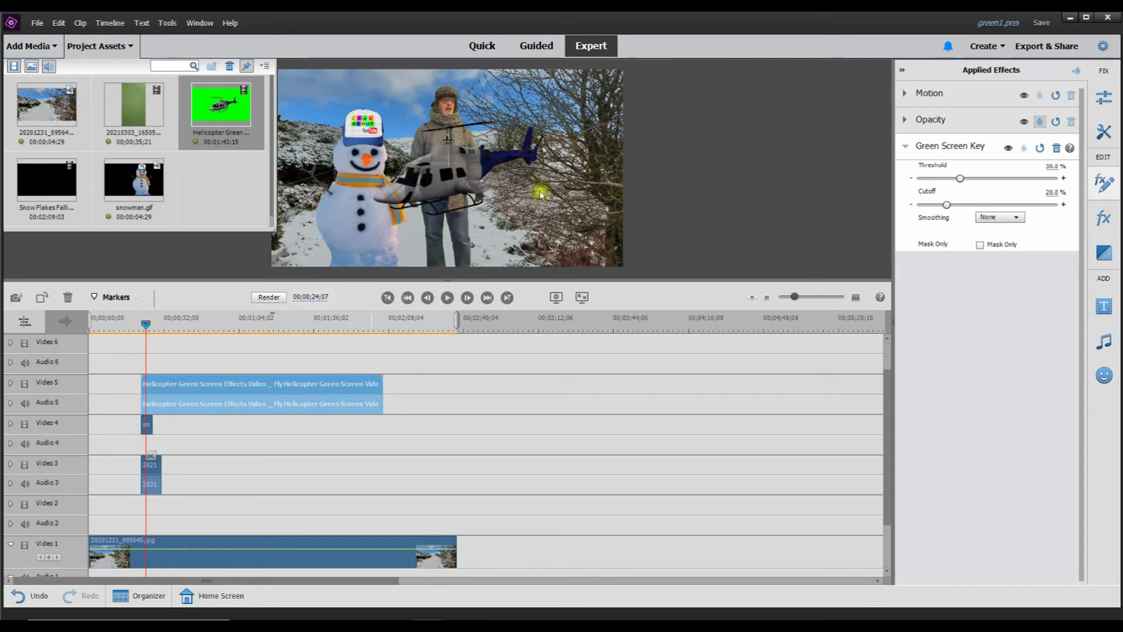
left_click(132, 47)
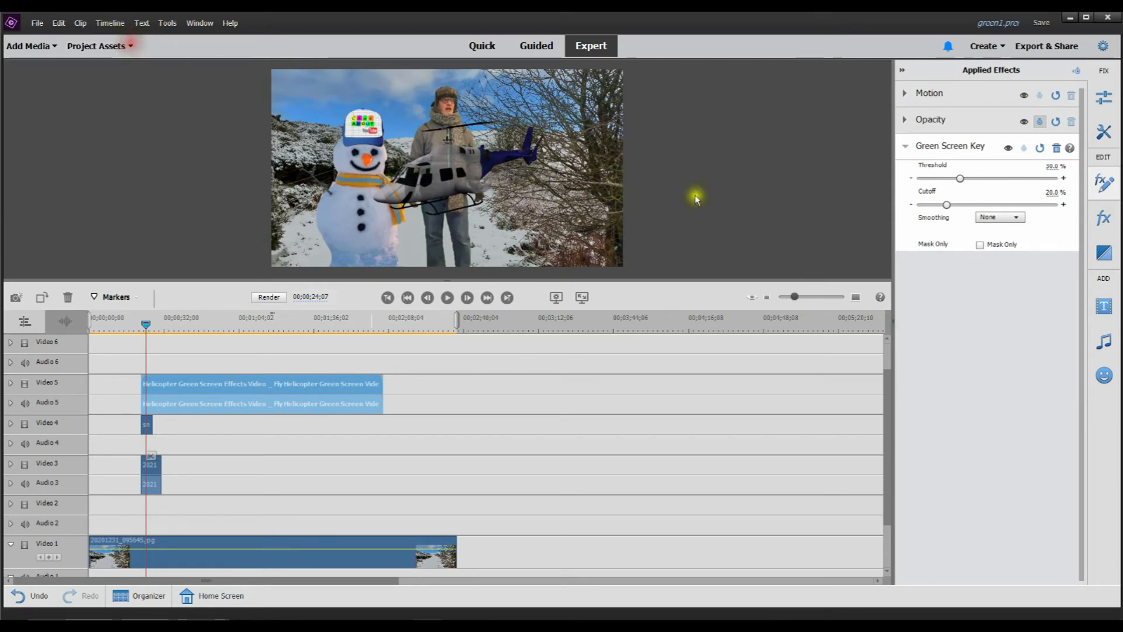
Adjust the helicopter's Green Screen Key to 52.8% Threshold and 44.2% Cutoff.
left_click_drag(960, 178, 1000, 181)
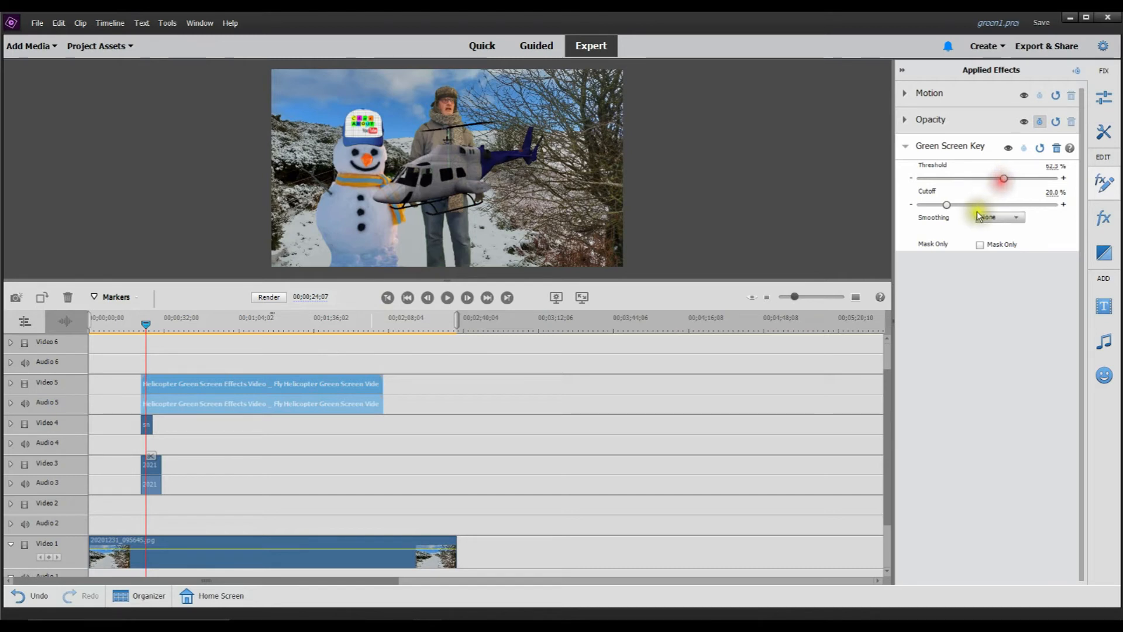
left_click_drag(946, 204, 919, 205)
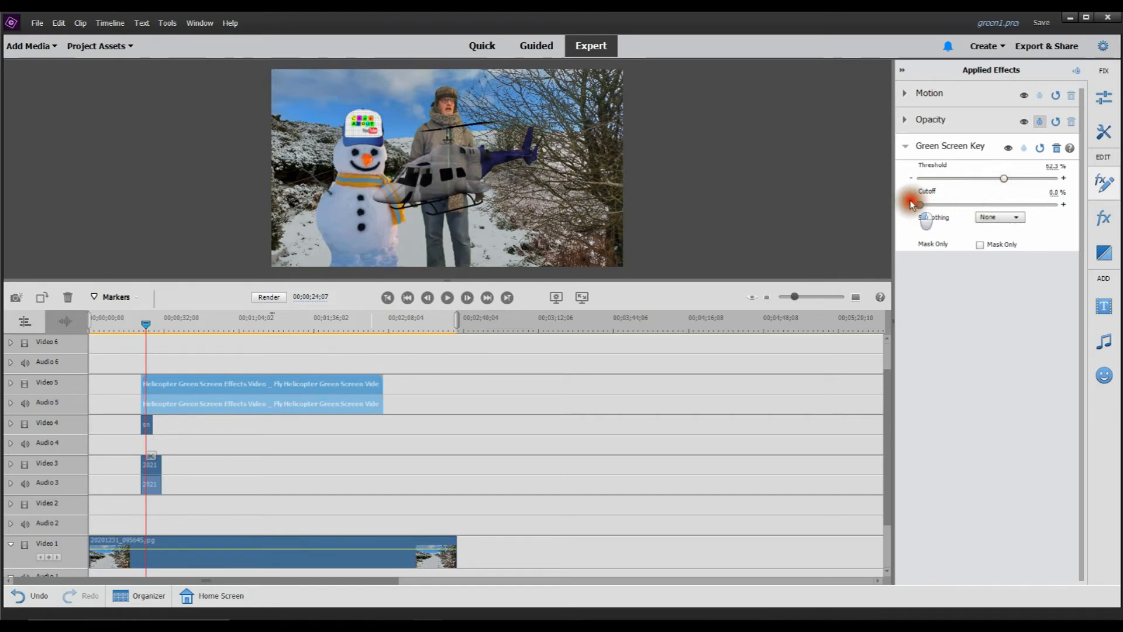
left_click_drag(1002, 179, 979, 177)
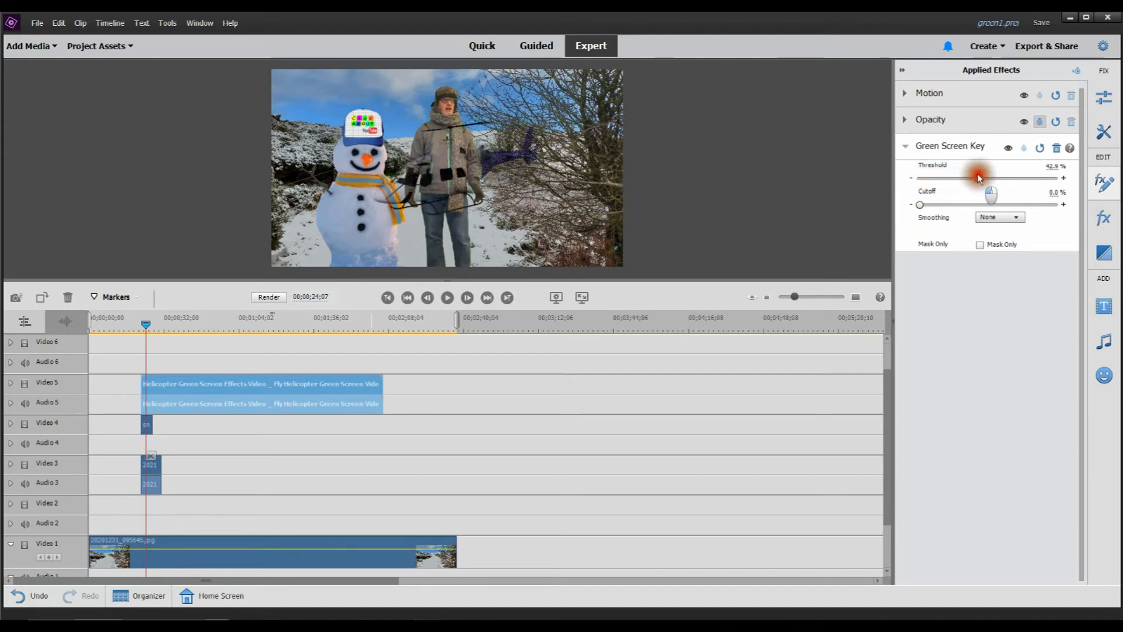
left_click_drag(919, 204, 979, 203)
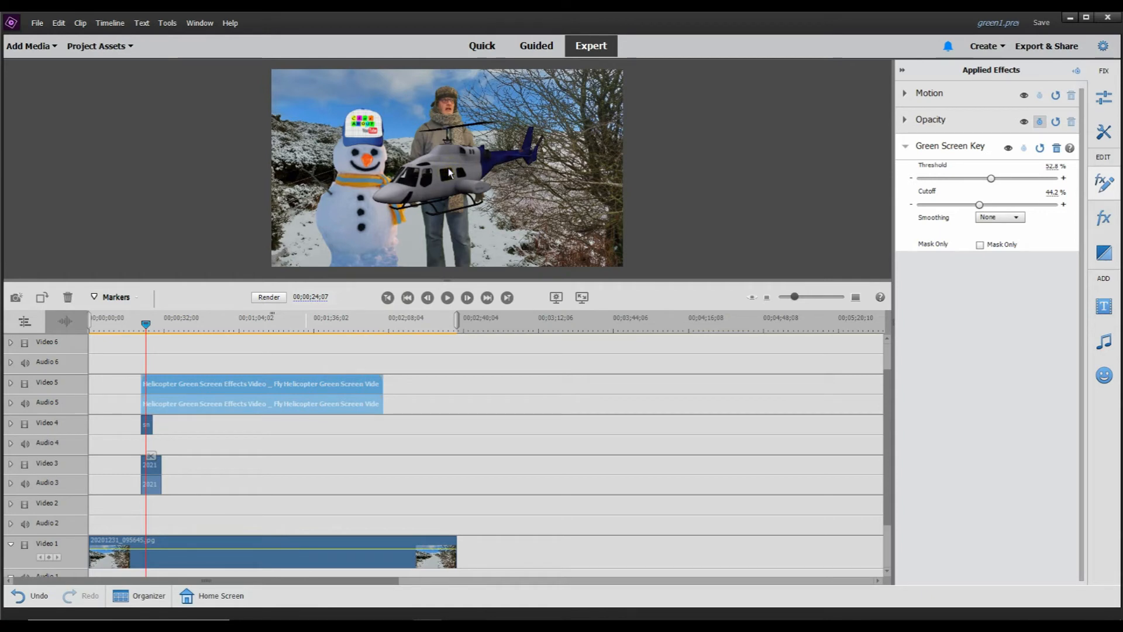
Restack the clips to start at 00;00;24;07, with the snowman on Video 5, the man on Video 4 and the helicopter on Video 3.
scroll(184, 413, "down", 1)
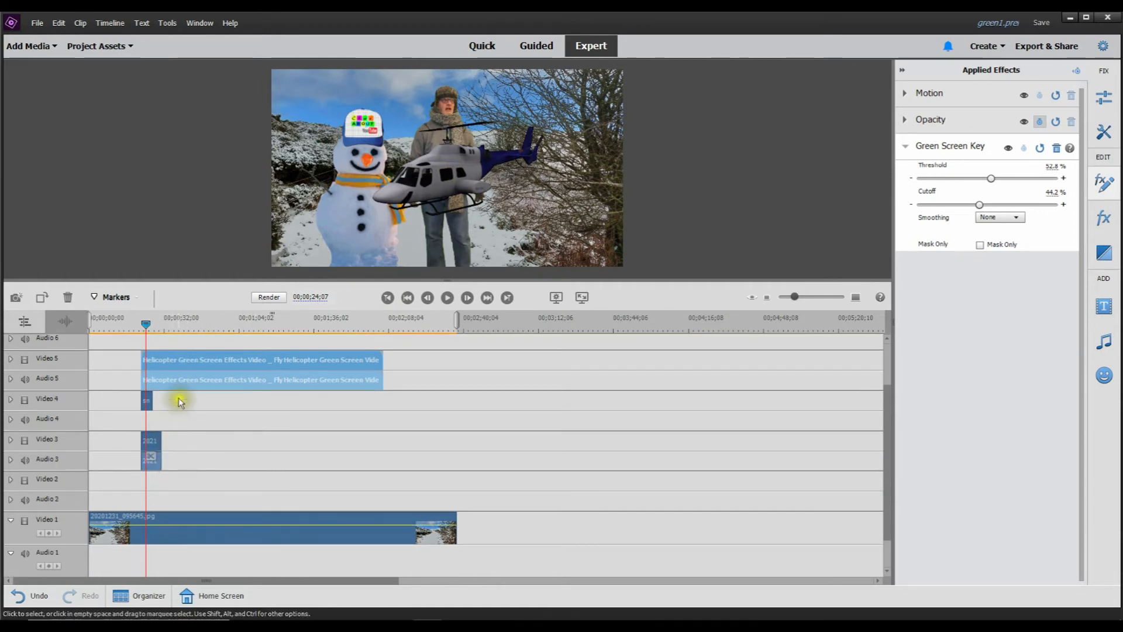
left_click_drag(240, 361, 314, 362)
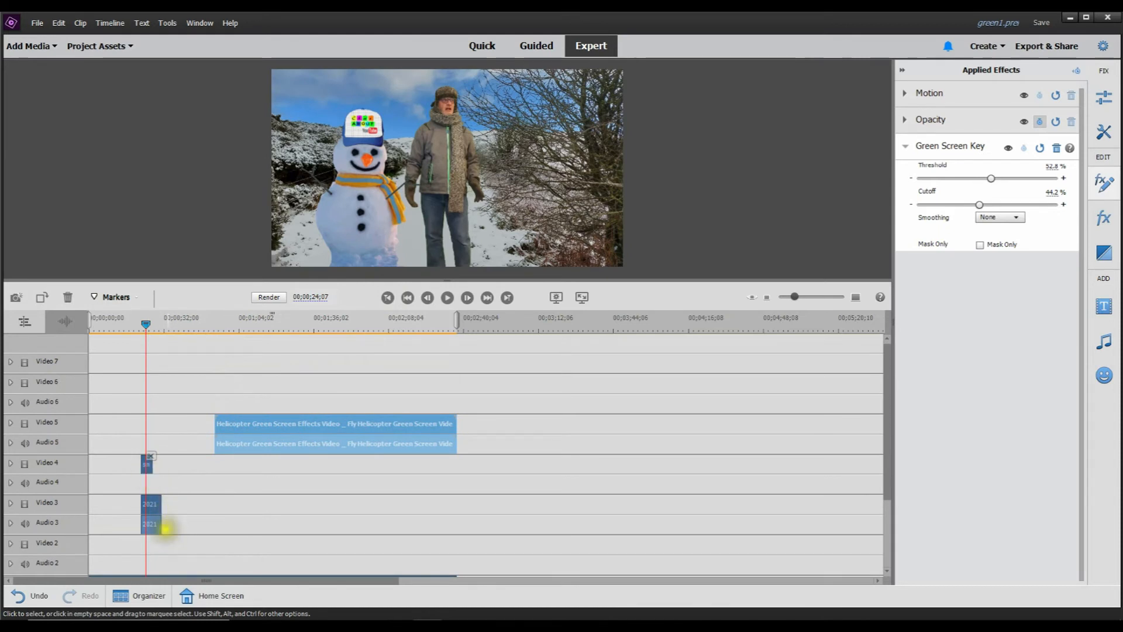
left_click_drag(179, 552, 151, 439)
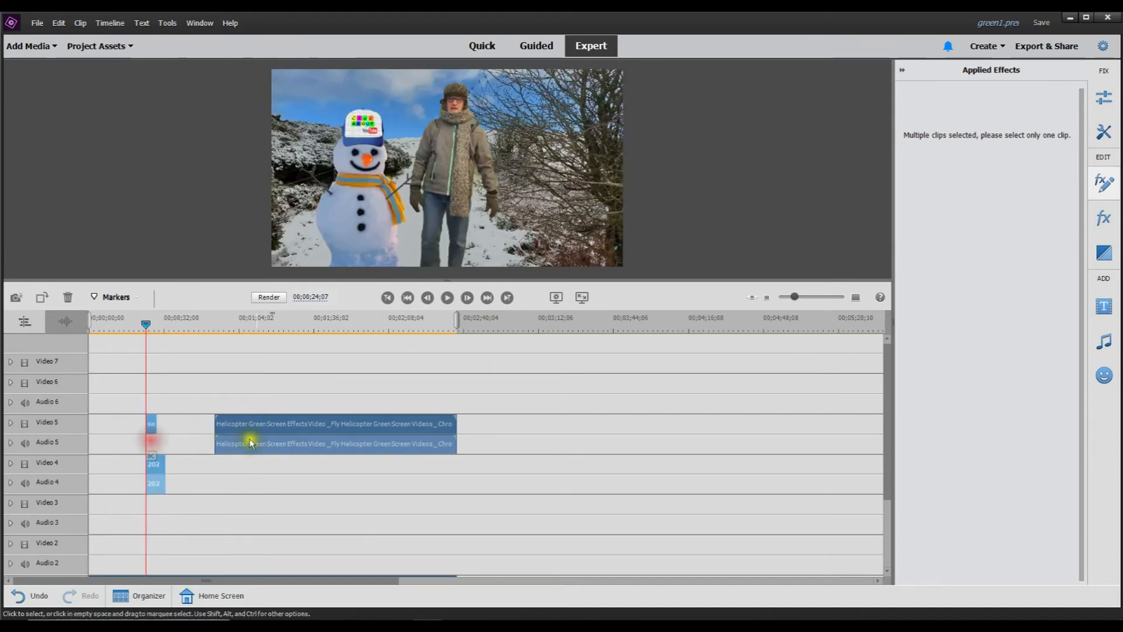
left_click_drag(293, 427, 217, 517)
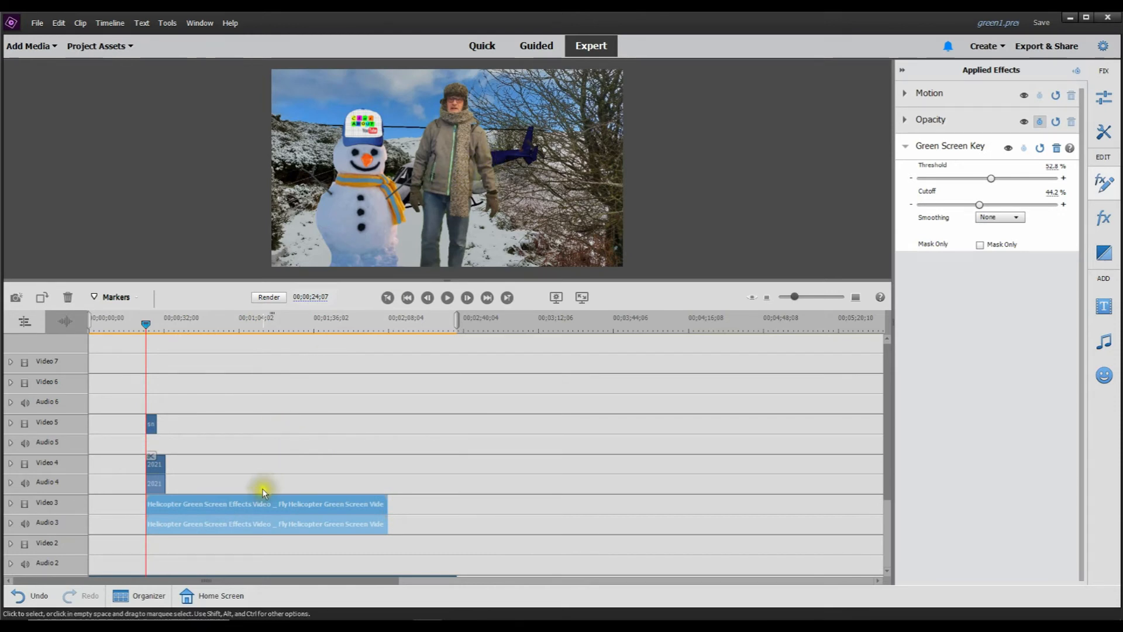
Scale the helicopter down to about 36.7 and move it just above the frame, to about Position 1068.6, -99.1.
left_click_drag(504, 156, 567, 95)
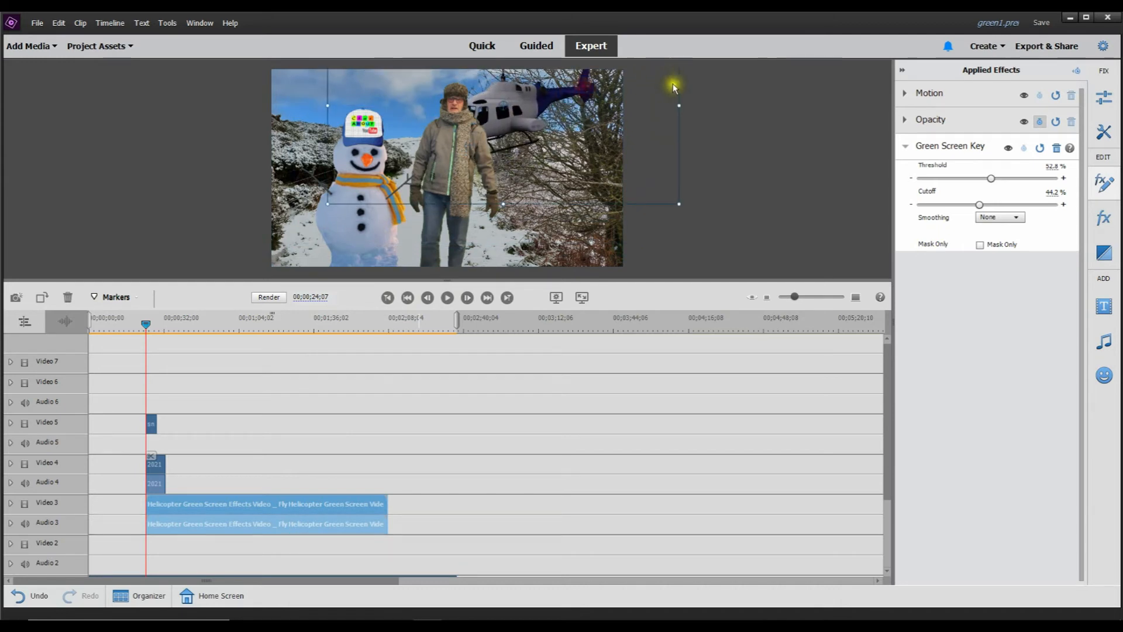
left_click_drag(656, 107, 639, 173)
mouse_move(660, 70)
left_mouse_down()
mouse_move(560, 129)
mouse_move(517, 173)
mouse_move(474, 117)
mouse_move(462, 79)
mouse_move(478, 72)
left_mouse_up()
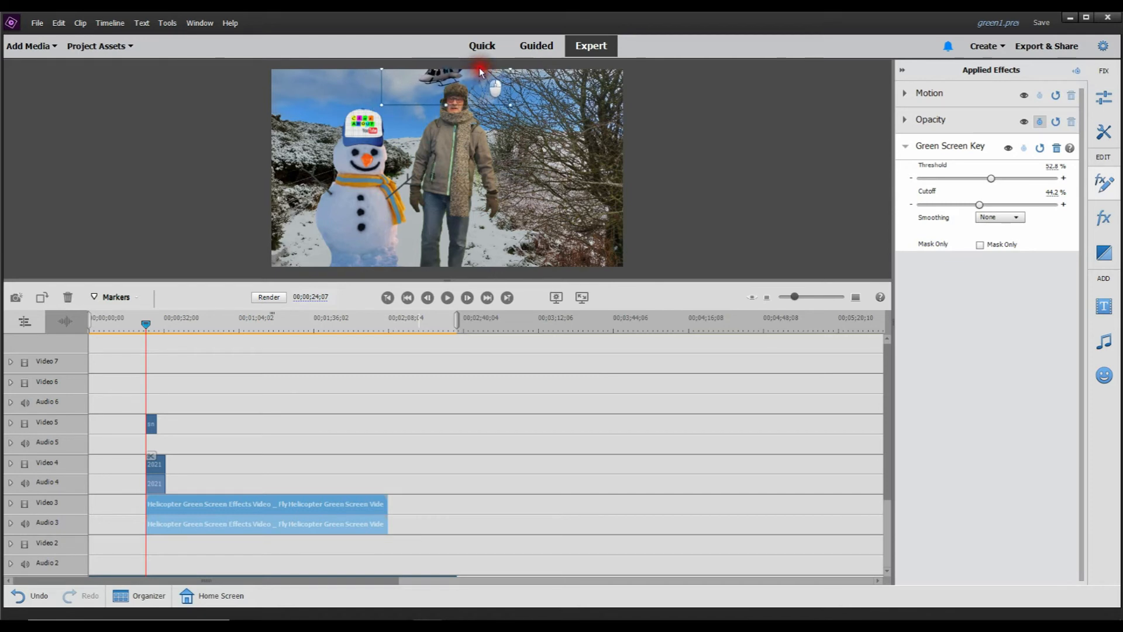
mouse_move(487, 70)
left_mouse_down()
mouse_move(410, 93)
mouse_move(267, 107)
mouse_move(495, 63)
left_mouse_up()
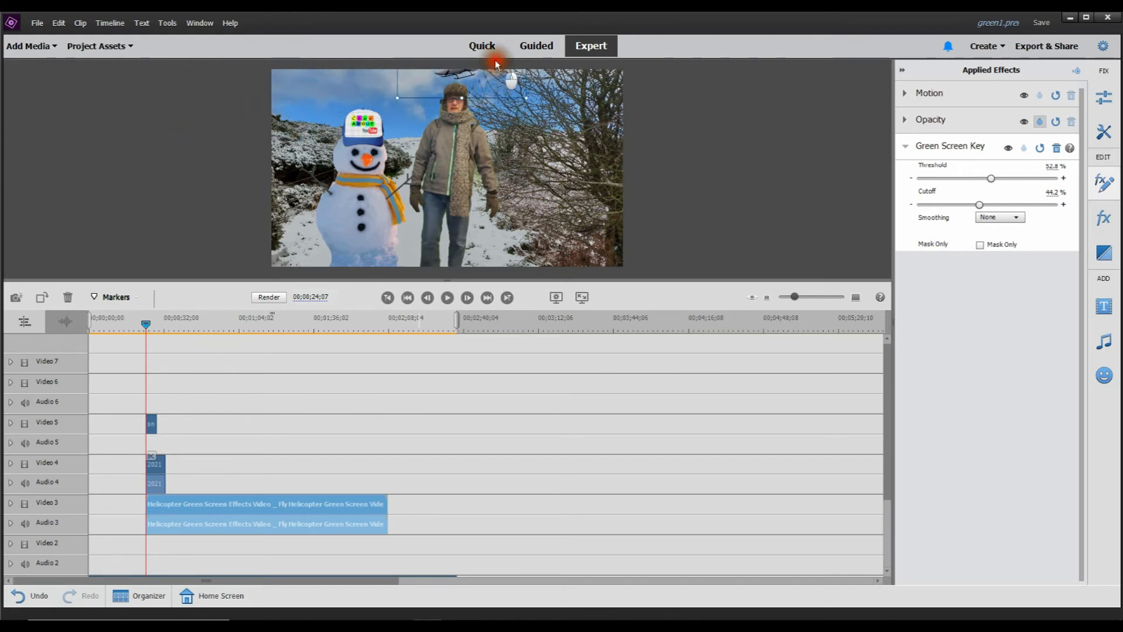
left_click_drag(496, 63, 481, 74)
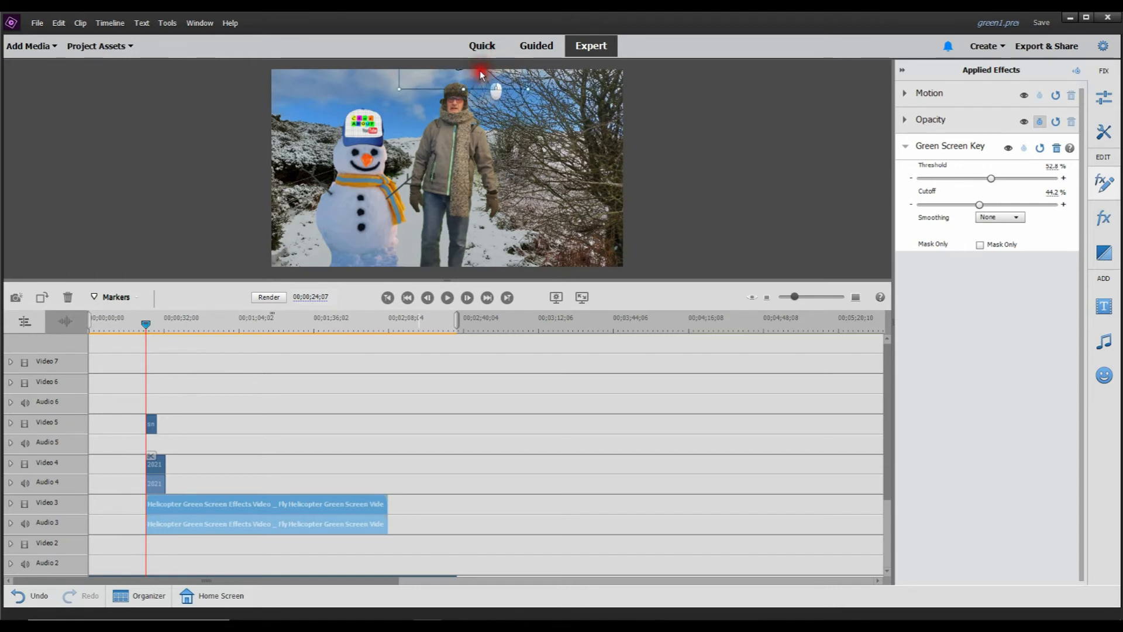
left_click_drag(483, 74, 483, 72)
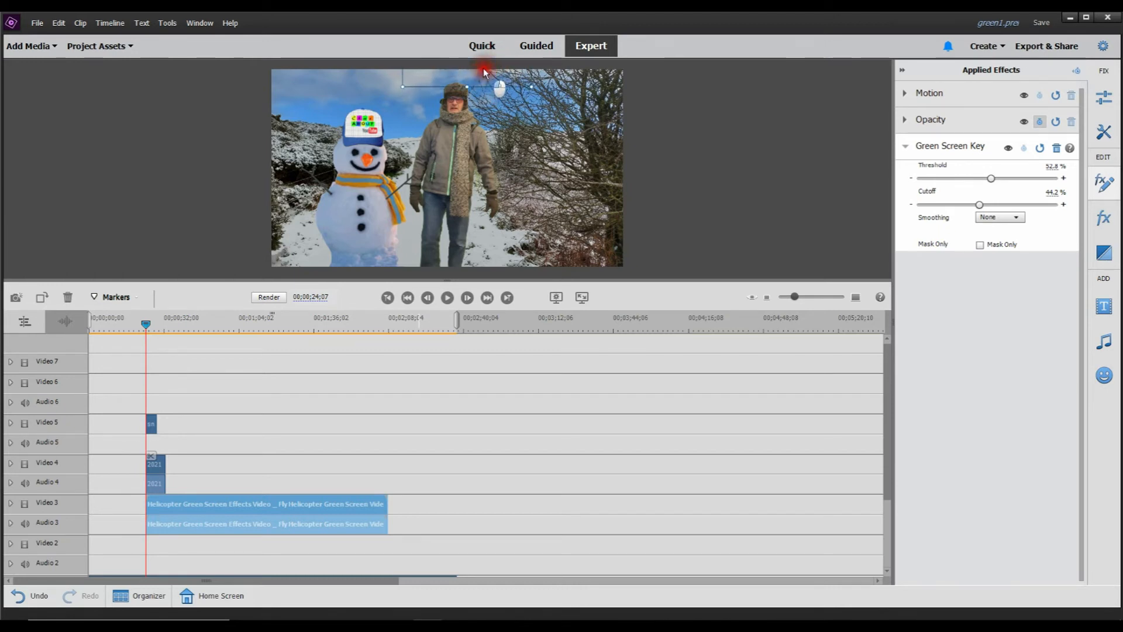
Show the keyframe controls for the helicopter's Motion and enable Position animation with a keyframe at 00;00;24;07.
left_click(910, 93)
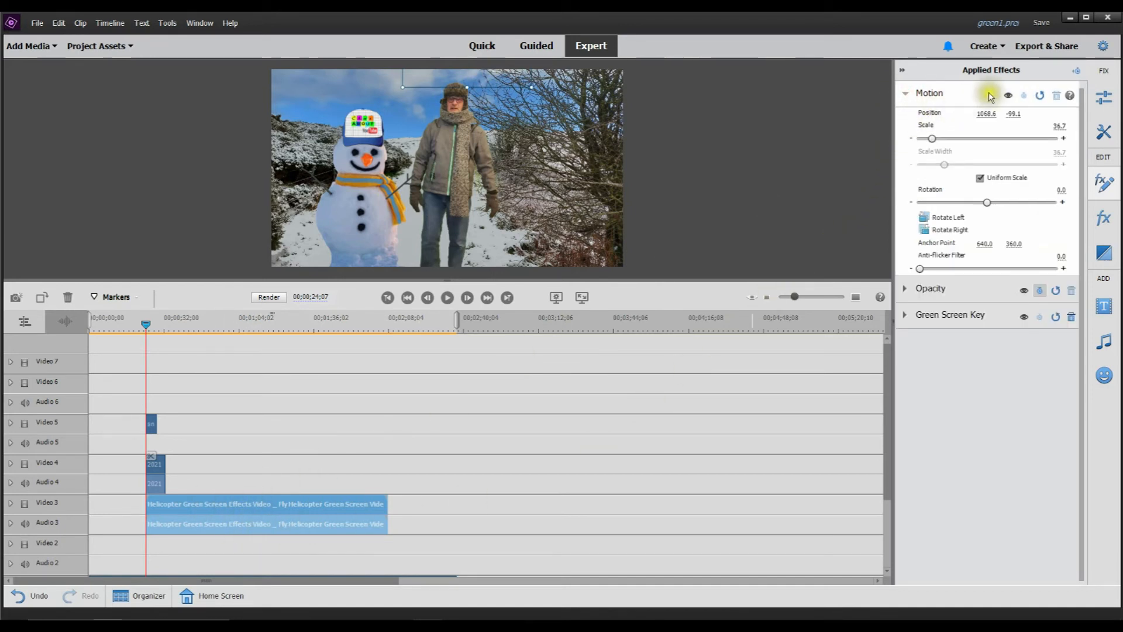
left_click(1078, 69)
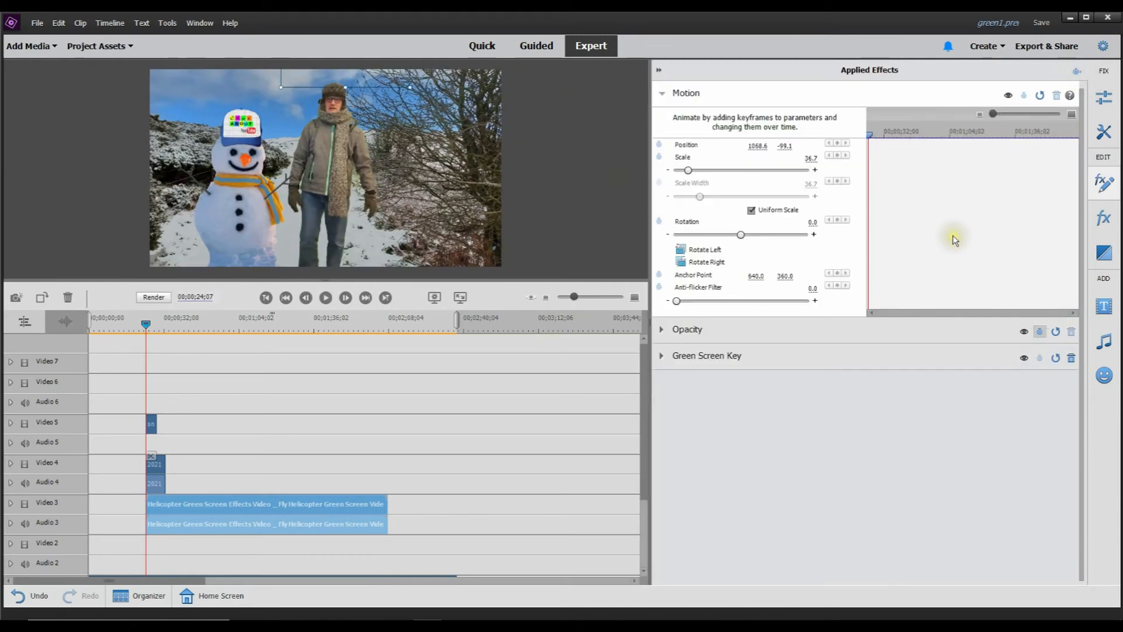
left_click(659, 145)
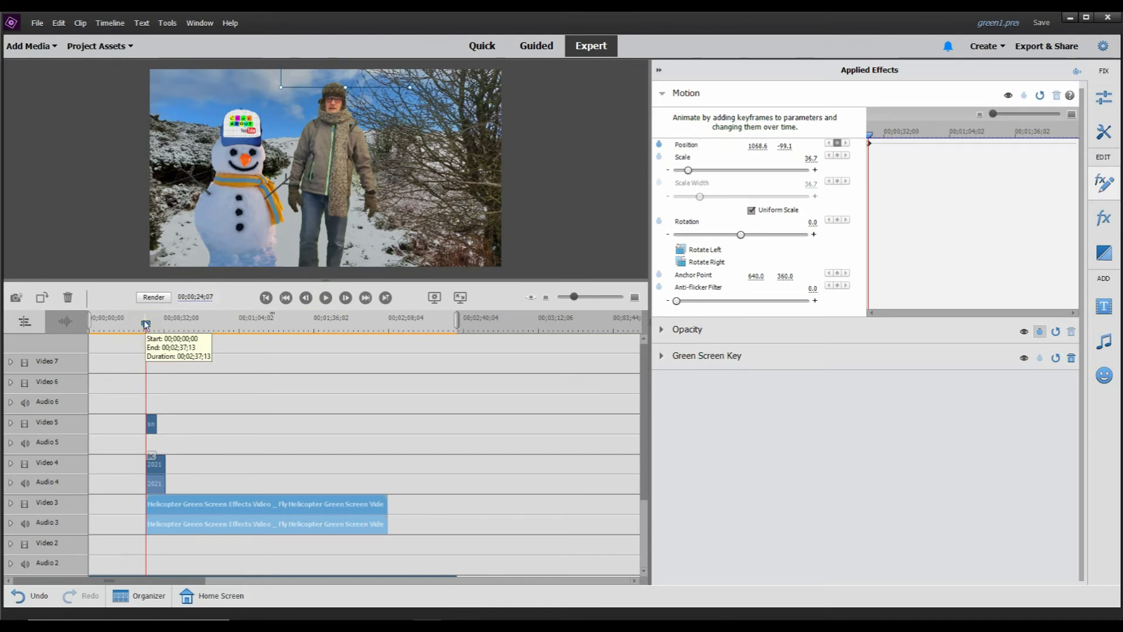
Add a Position keyframe at 00;00;32;28 by moving the helicopter past the frame's left edge to about -177.3, 262.0.
left_click_drag(145, 327, 166, 329)
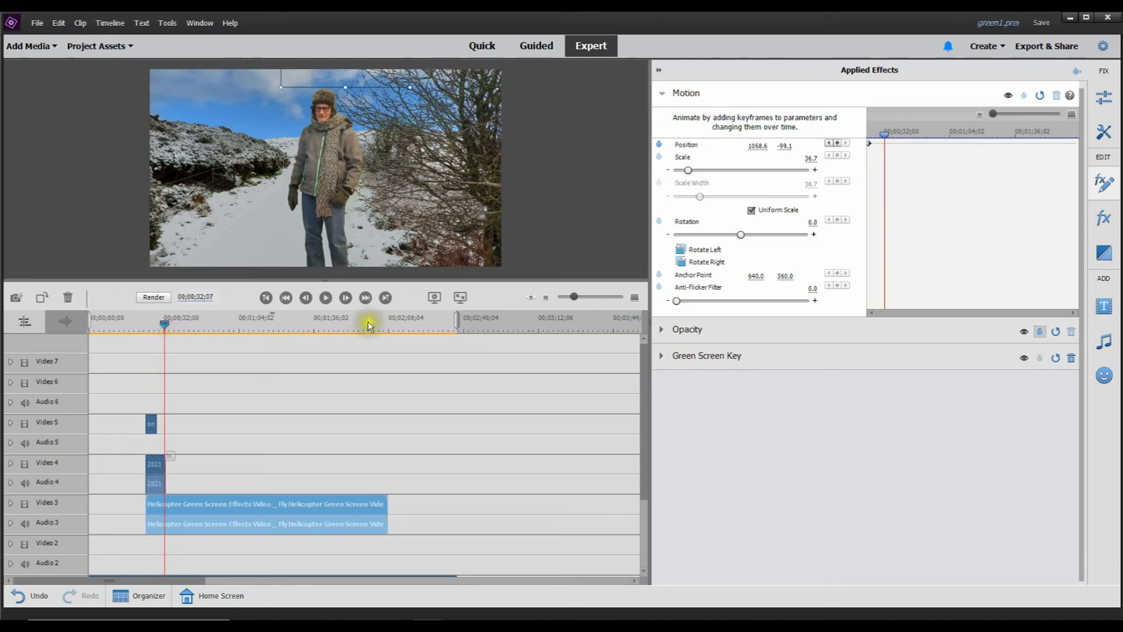
left_click(267, 298)
left_click(385, 298)
left_click(306, 297)
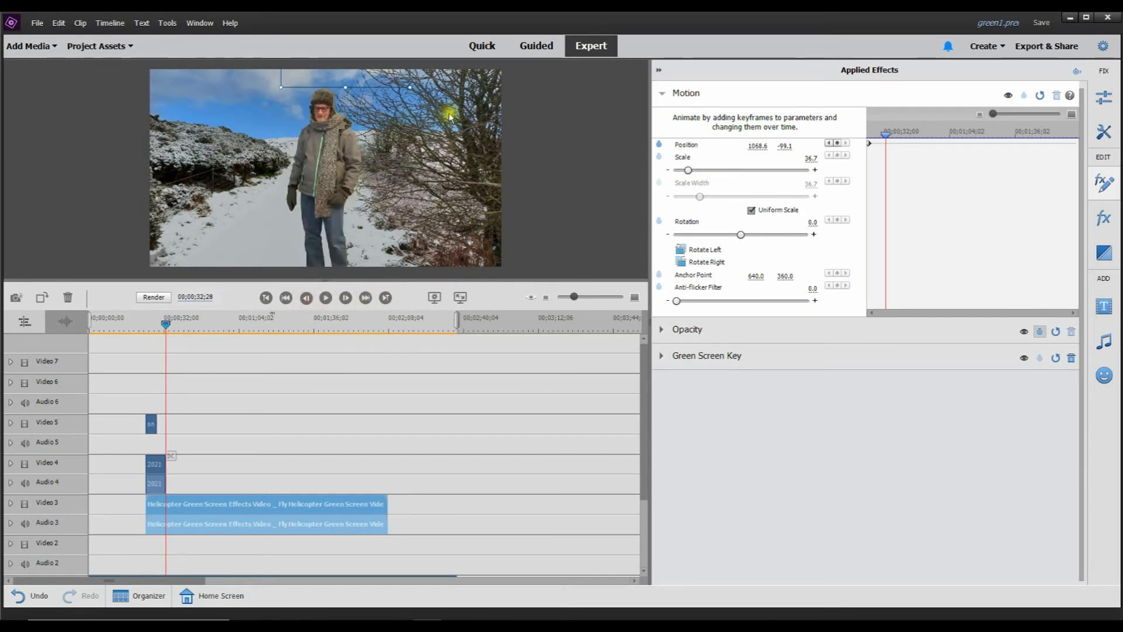
left_click_drag(371, 79, 144, 144)
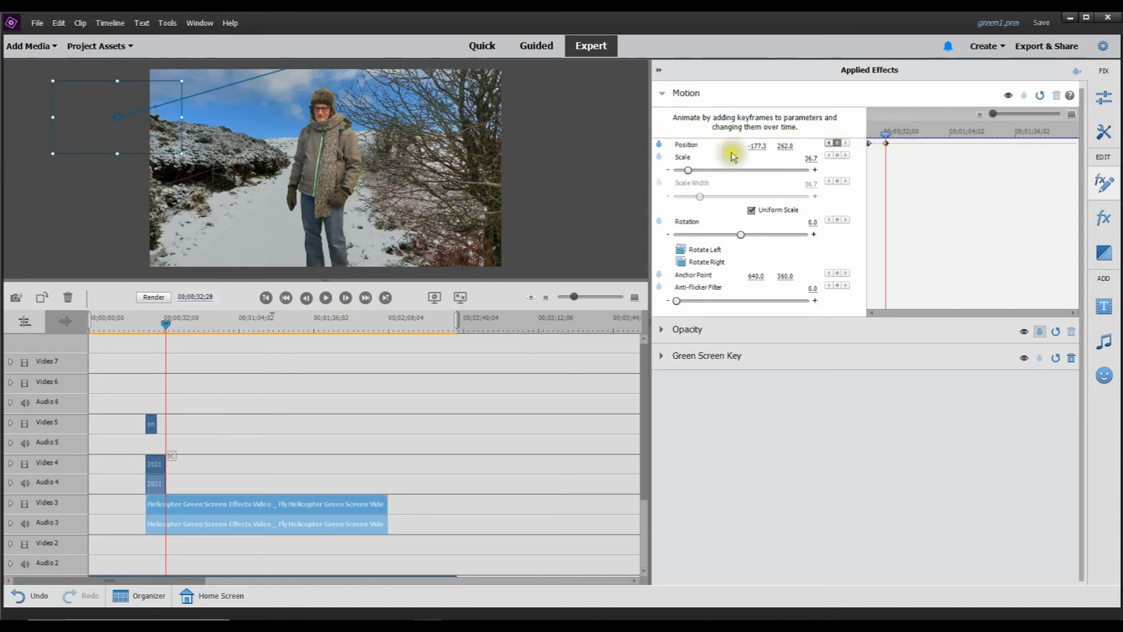
Play the composite from just before the clips start to check the helicopter's flight across the frame.
left_click(658, 69)
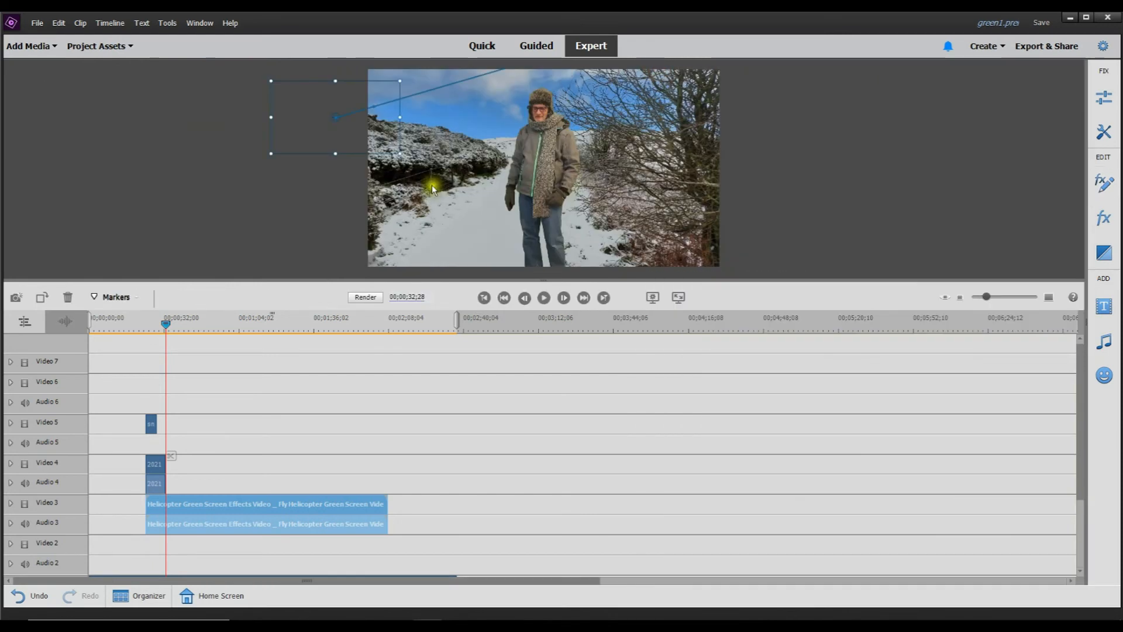
left_click(164, 326)
left_click_drag(164, 326, 142, 325)
left_click(544, 298)
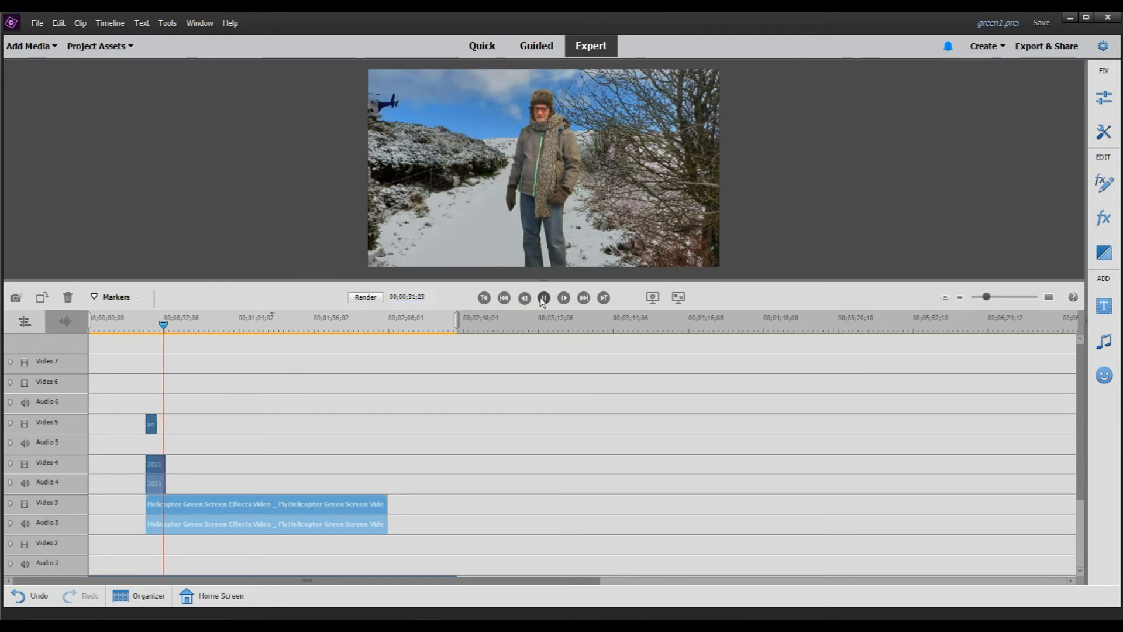
left_click(543, 298)
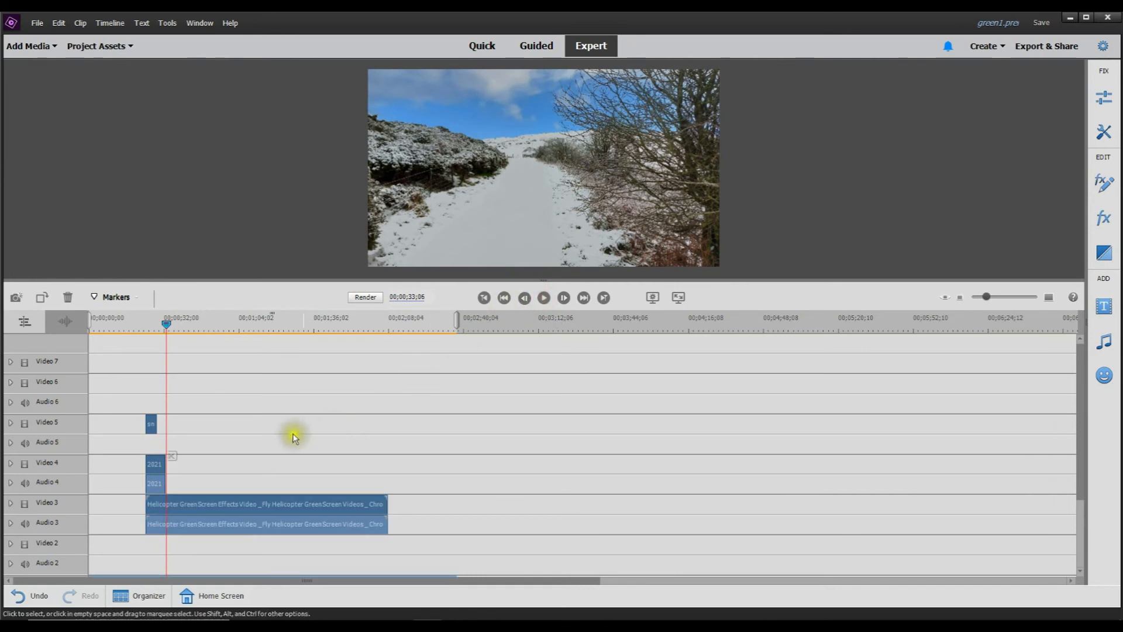
Lower the volume of the man's clip on Audio 4 and extend the snowman clip to end with the man's clip.
left_click(10, 483)
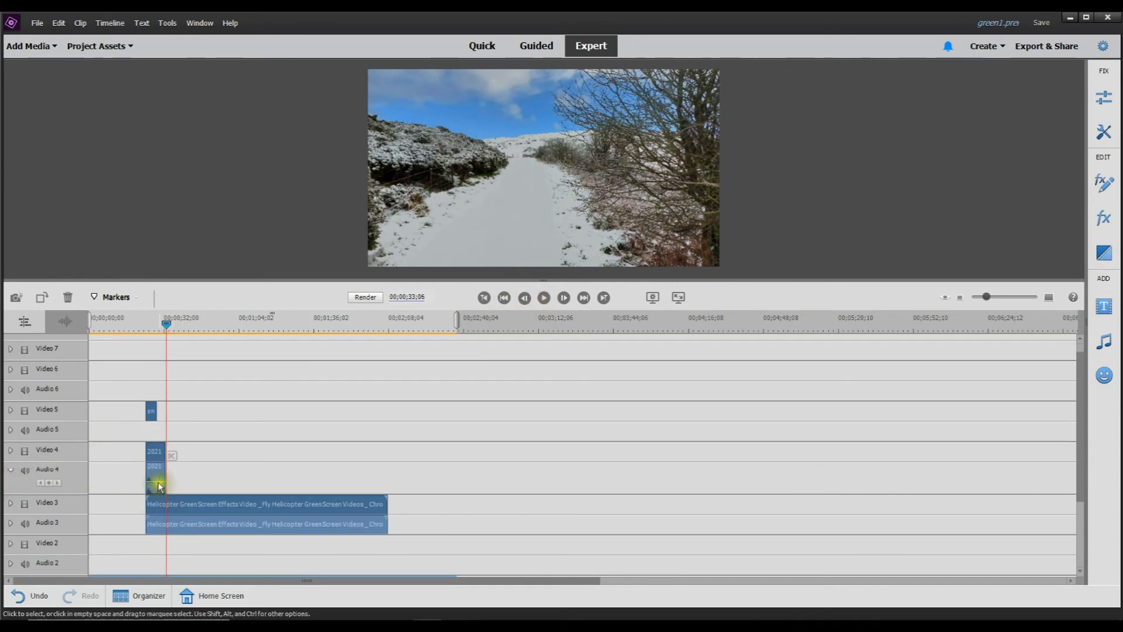
left_click_drag(158, 481, 160, 489)
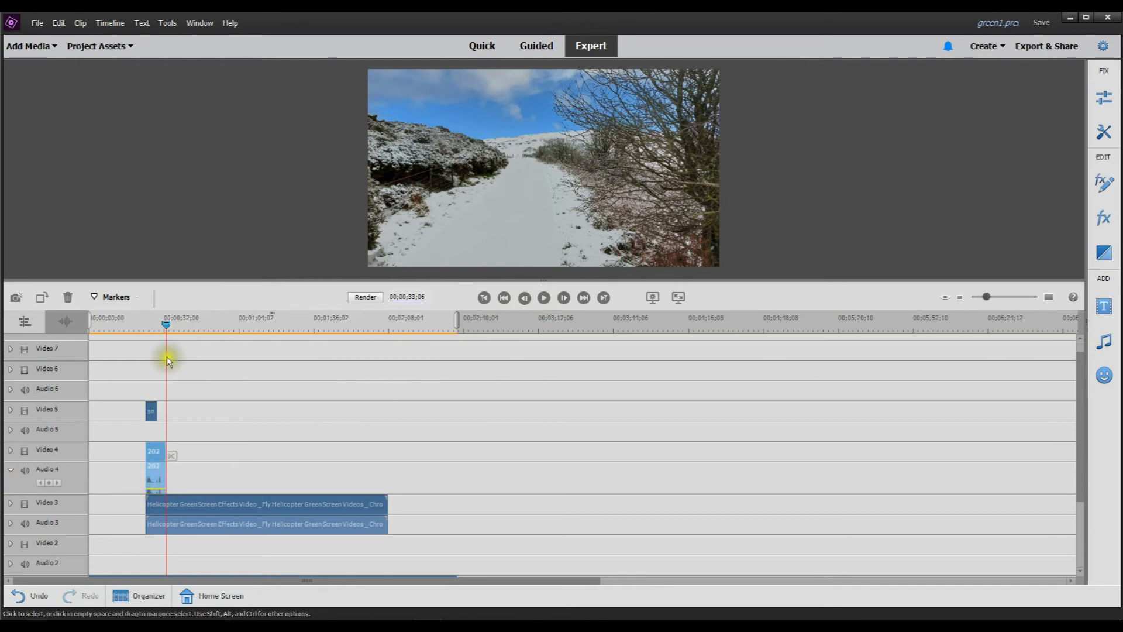
left_click_drag(157, 410, 165, 410)
left_click(152, 321)
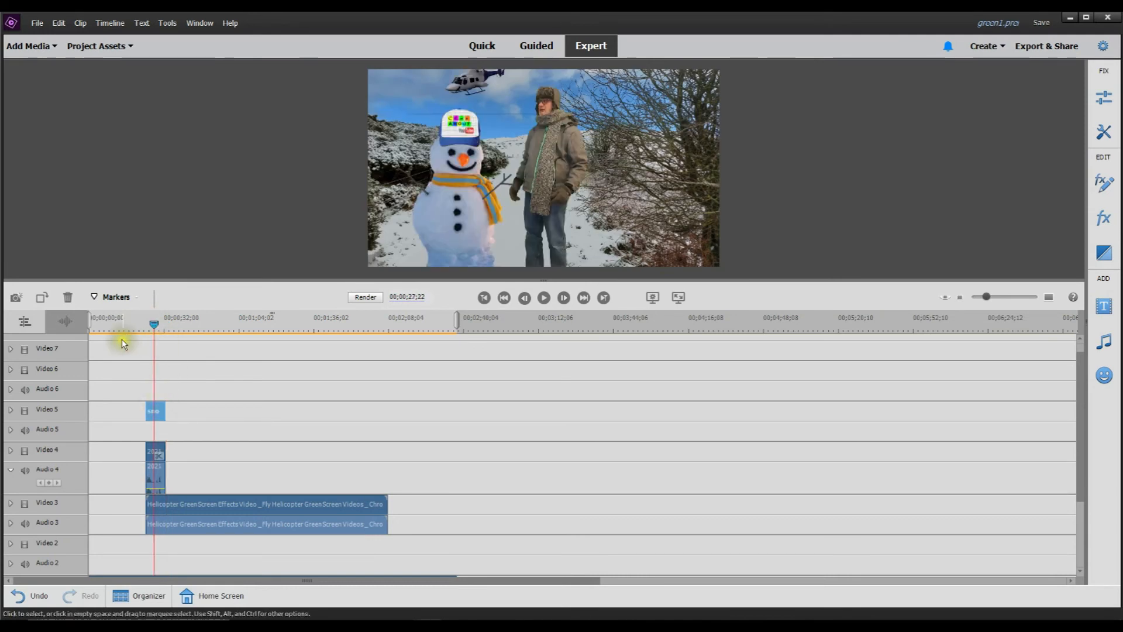
Add the Snow Flakes Falling clip to Video 6, starting together with the clips below it.
left_click(109, 47)
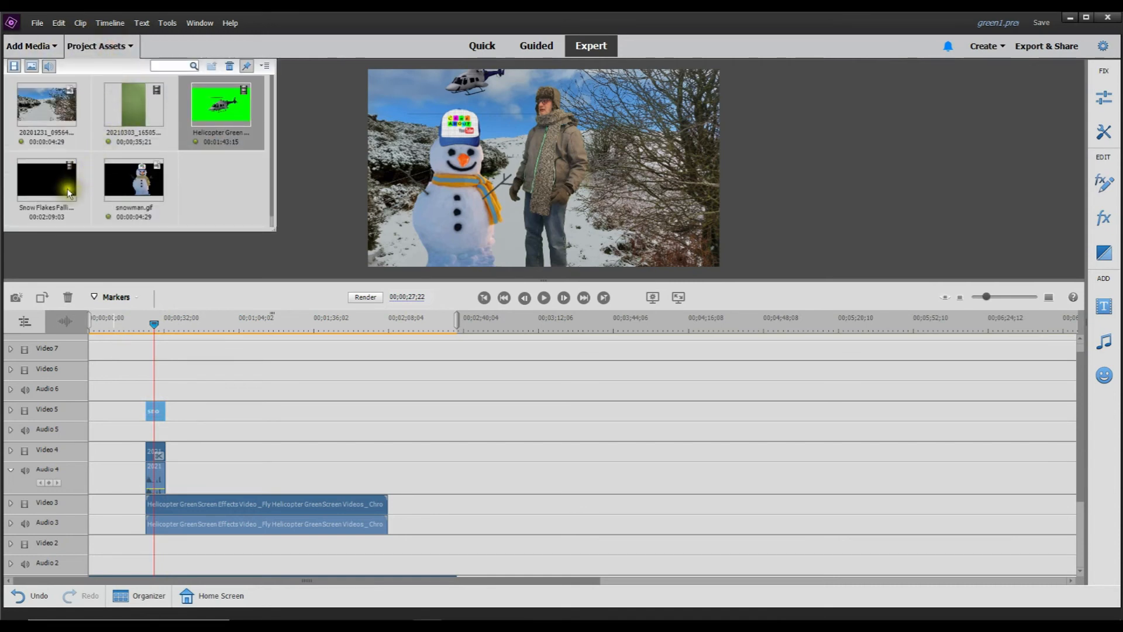
left_click(60, 190)
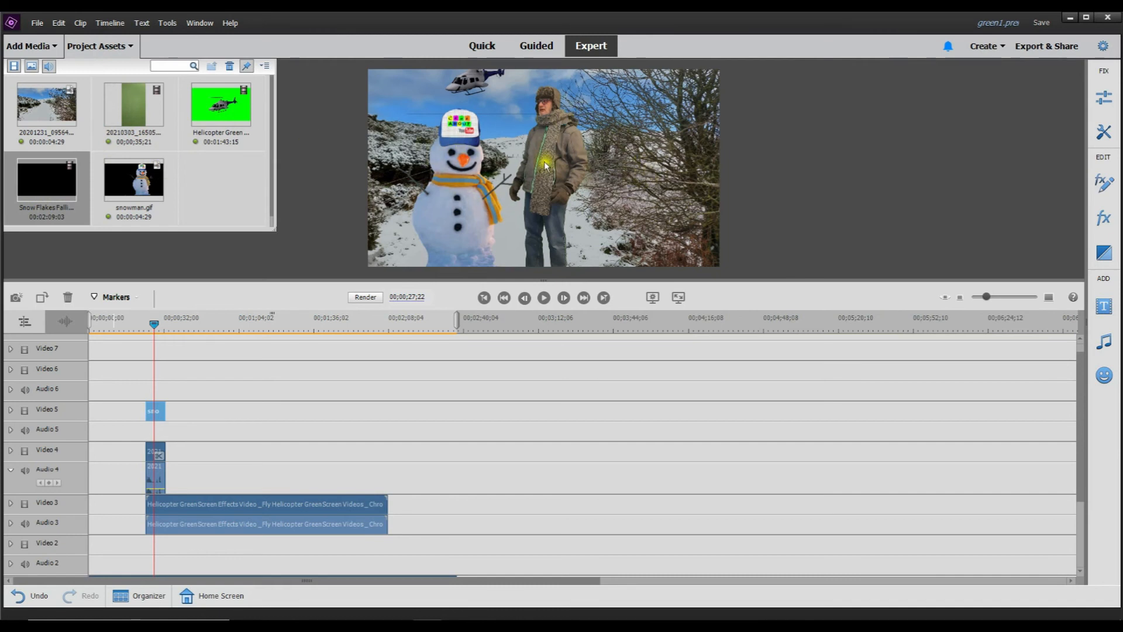
left_click_drag(150, 220, 149, 379)
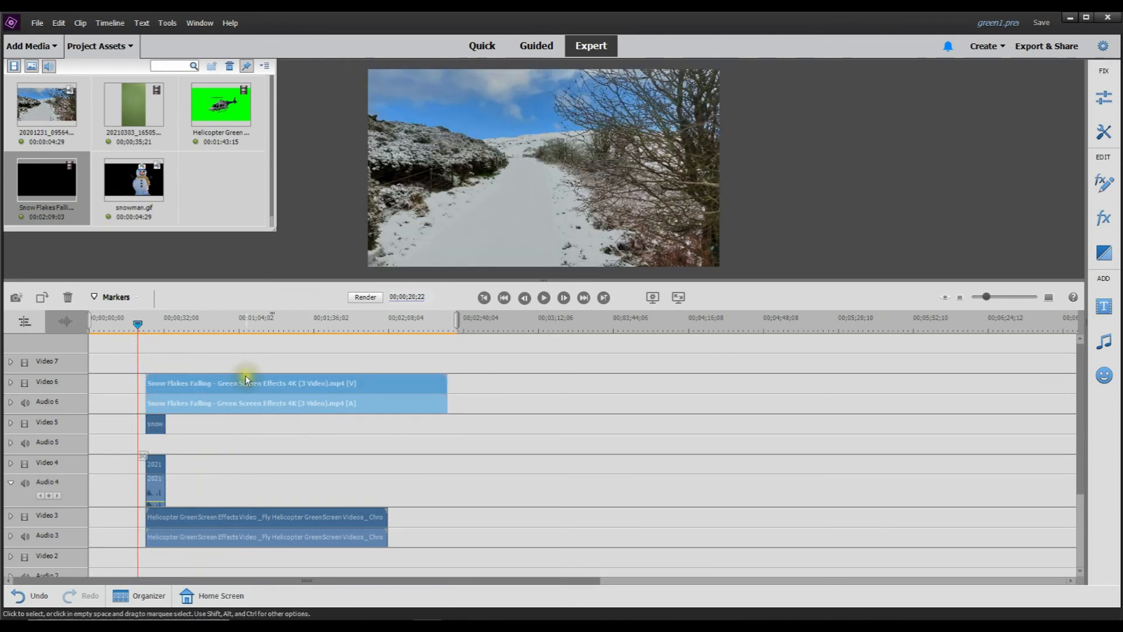
left_click(129, 46)
Split the Snow Flakes Falling clip at 00;01;26;22 and delete the part before the cut.
left_click_drag(138, 320, 291, 345)
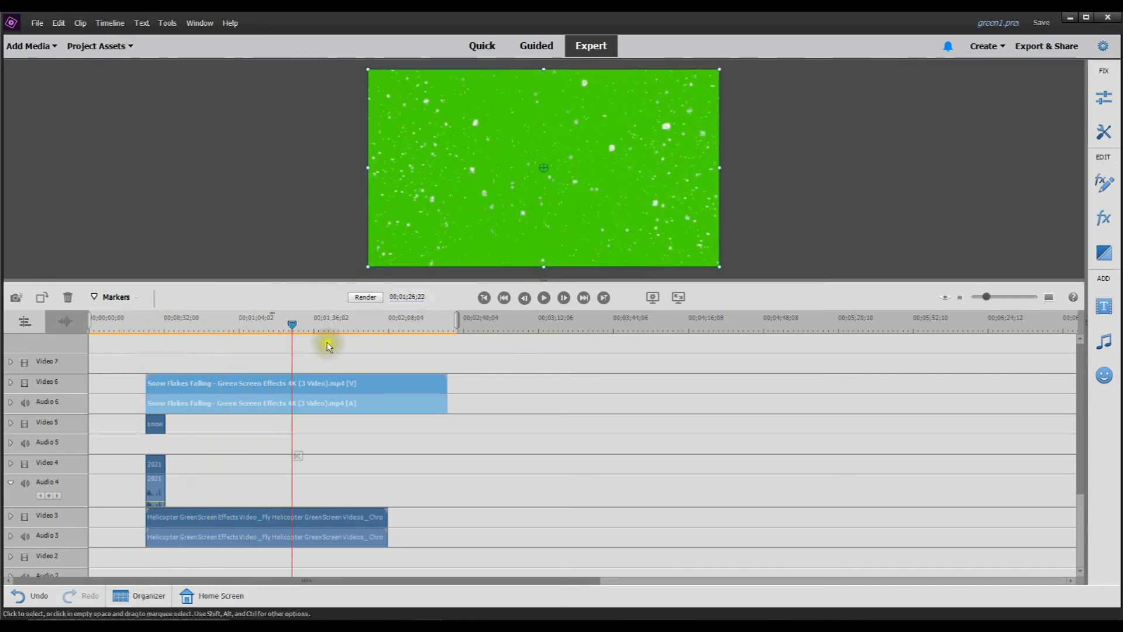
left_click(297, 455)
left_click(255, 381)
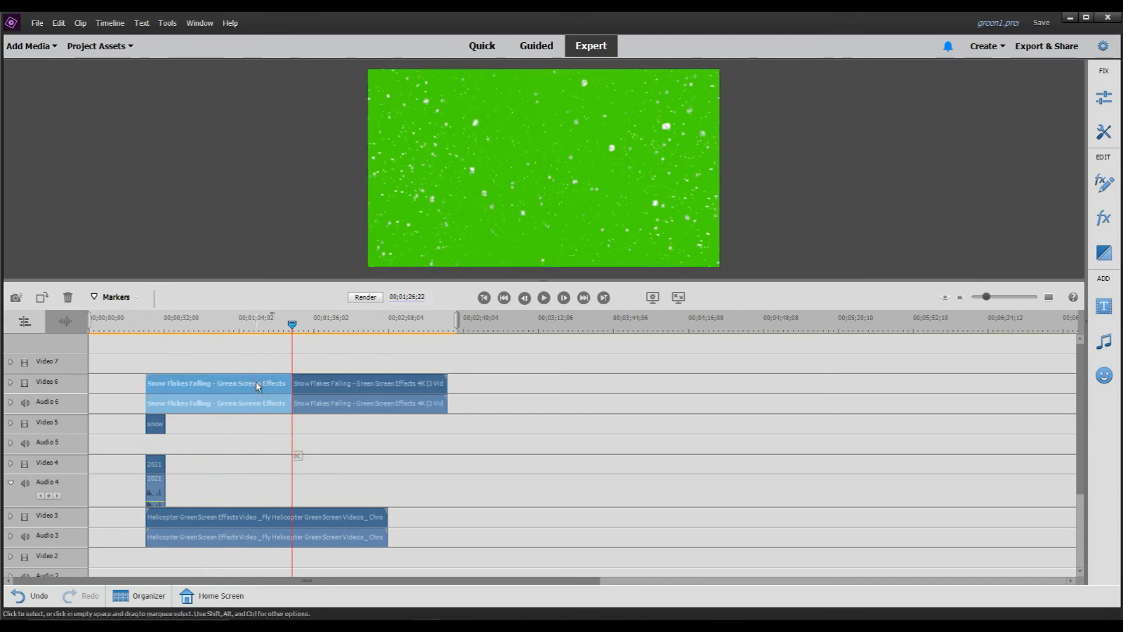
key("Delete")
Cut the snow clip at 00;01;55;29, delete the part after it, and move the remainder back to the start of the other clips.
left_click_drag(282, 331, 357, 331)
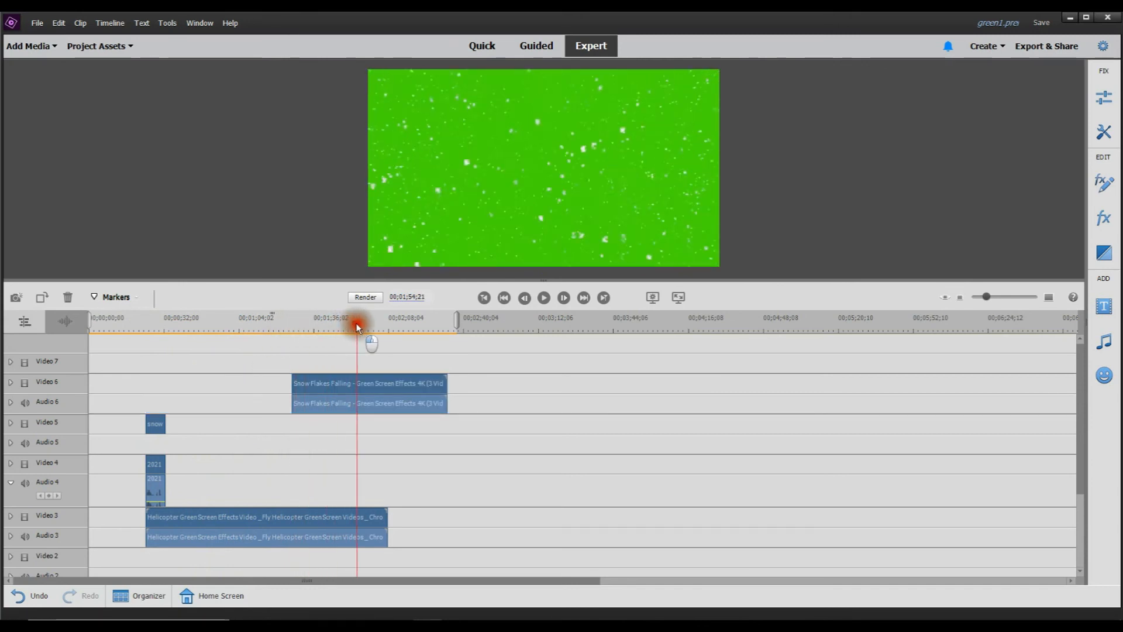
left_click(382, 383)
left_click(366, 455)
left_click(405, 391)
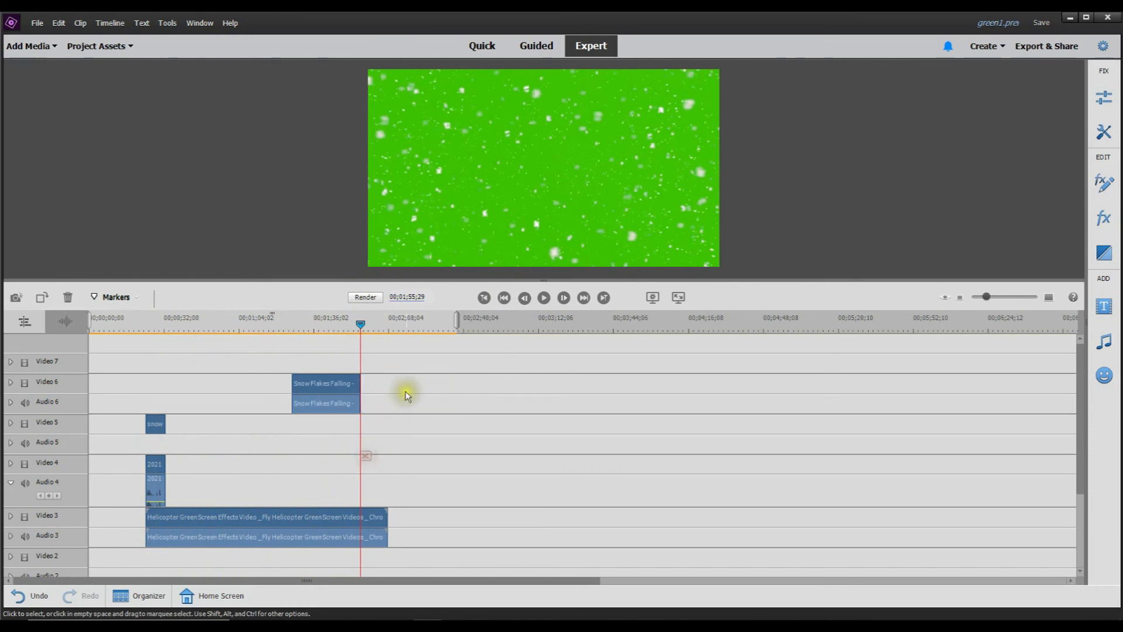
key("Delete")
left_click_drag(334, 384, 187, 379)
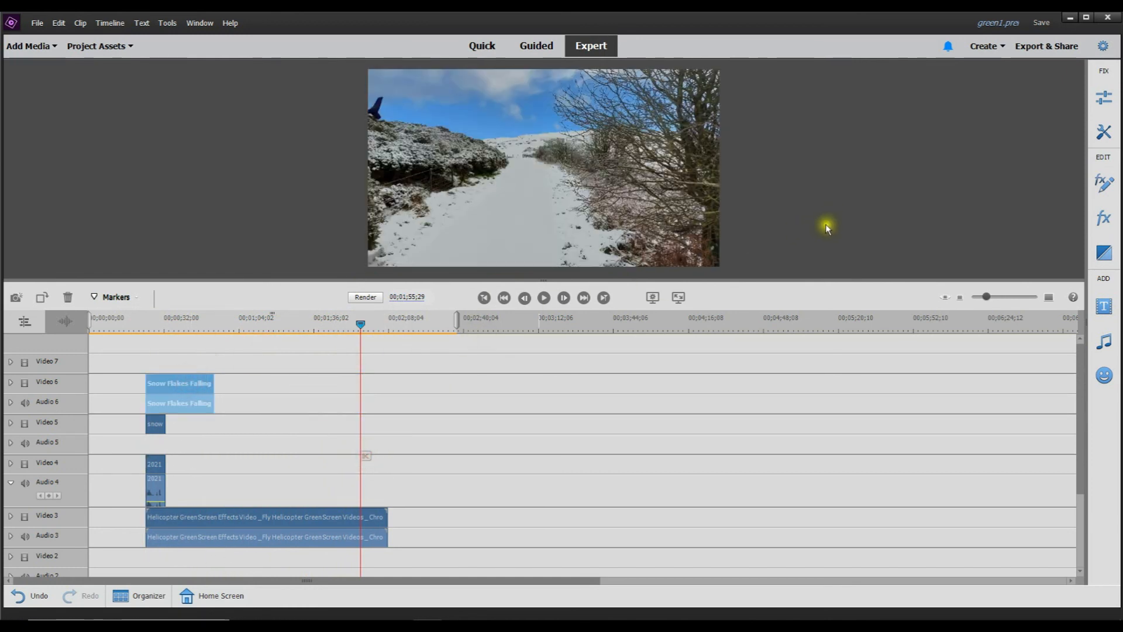
Apply Green Screen Key to the snow clip and set its Threshold to about 52.3% and Cutoff to about 18.5%.
left_click(1102, 223)
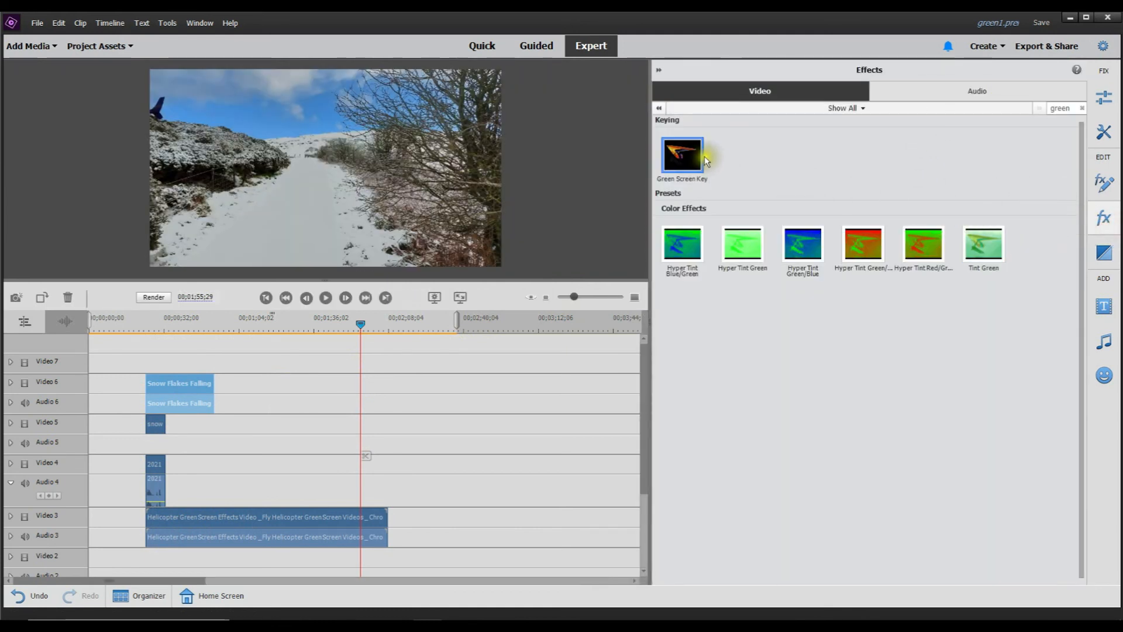
mouse_move(690, 159)
left_mouse_down()
mouse_move(498, 256)
mouse_move(239, 331)
mouse_move(195, 378)
left_mouse_up()
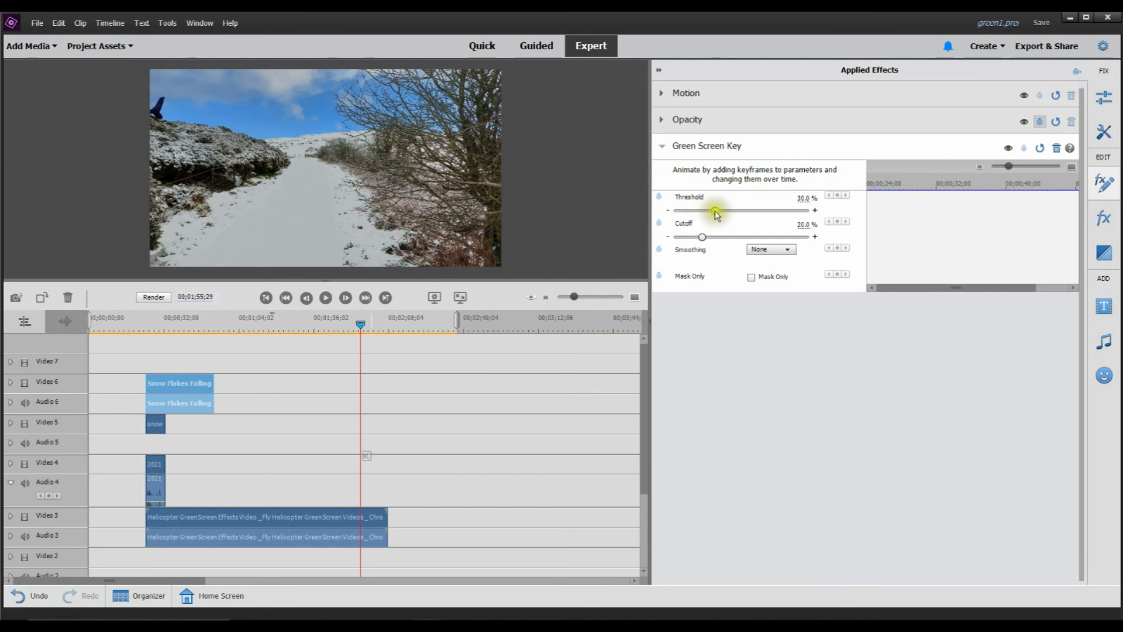
mouse_move(709, 212)
left_mouse_down()
mouse_move(683, 204)
mouse_move(727, 211)
left_mouse_up()
left_click_drag(703, 237, 739, 235)
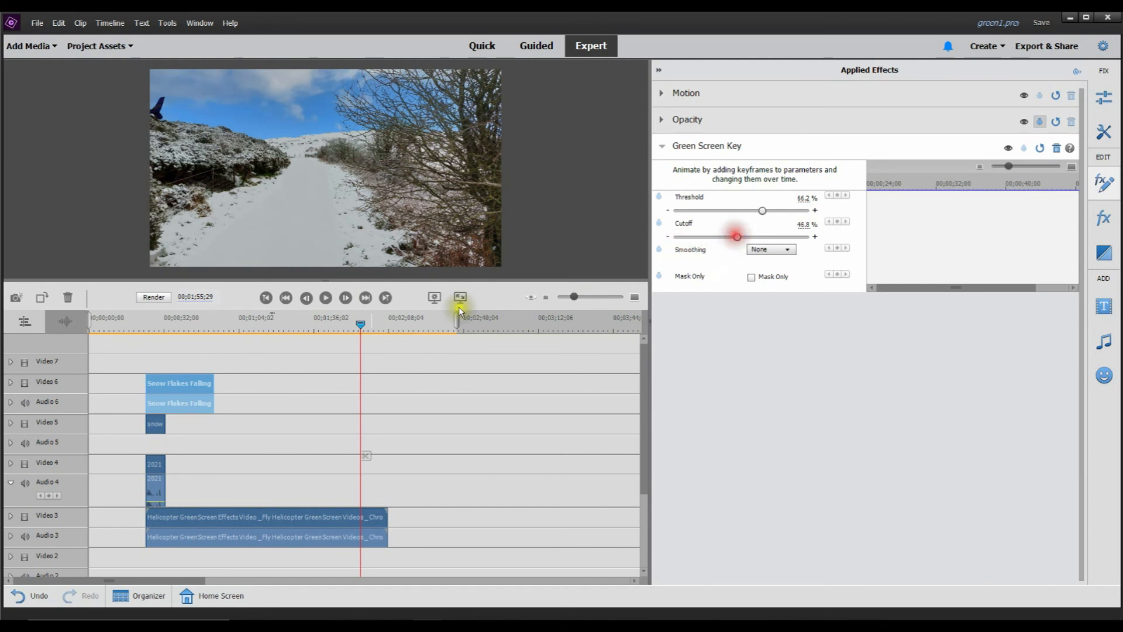
left_click(185, 319)
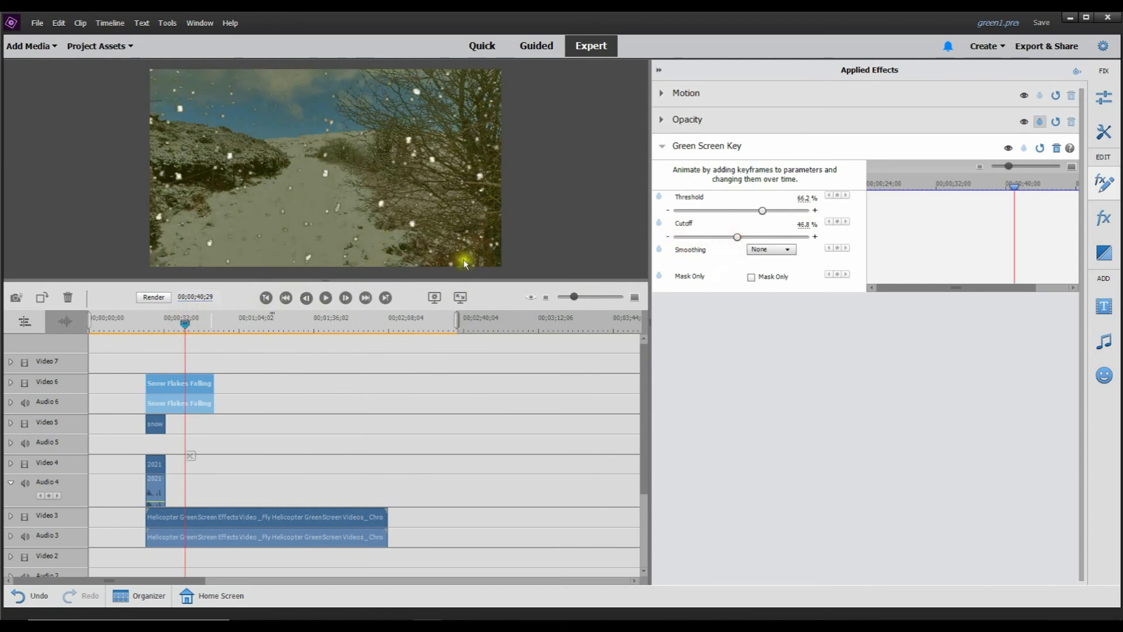
left_click_drag(764, 210, 747, 212)
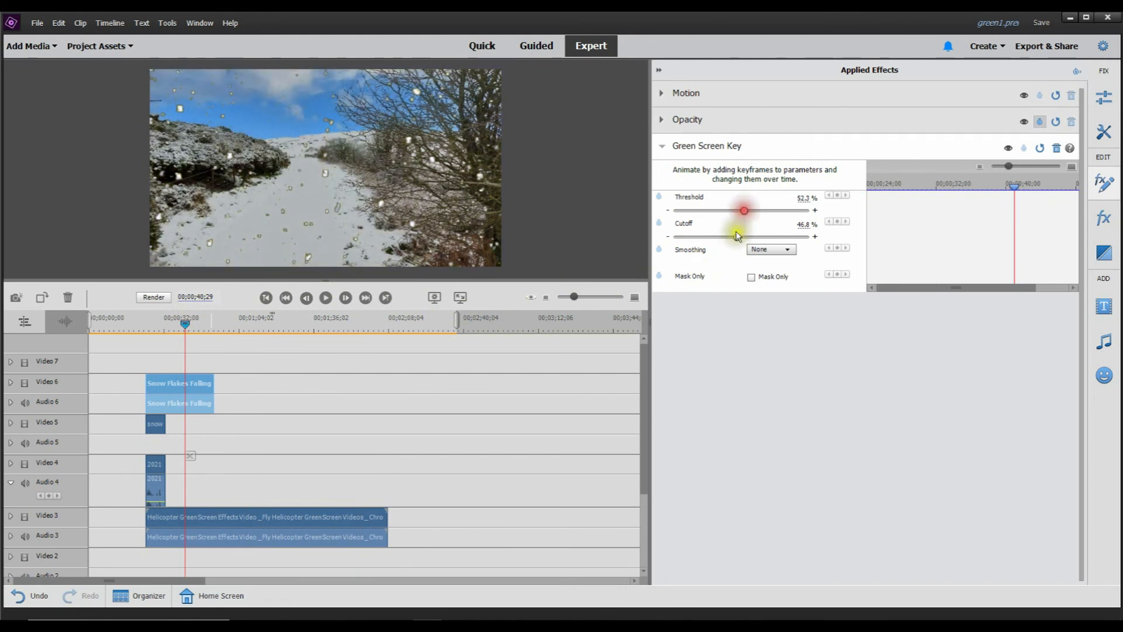
left_click_drag(737, 236, 700, 237)
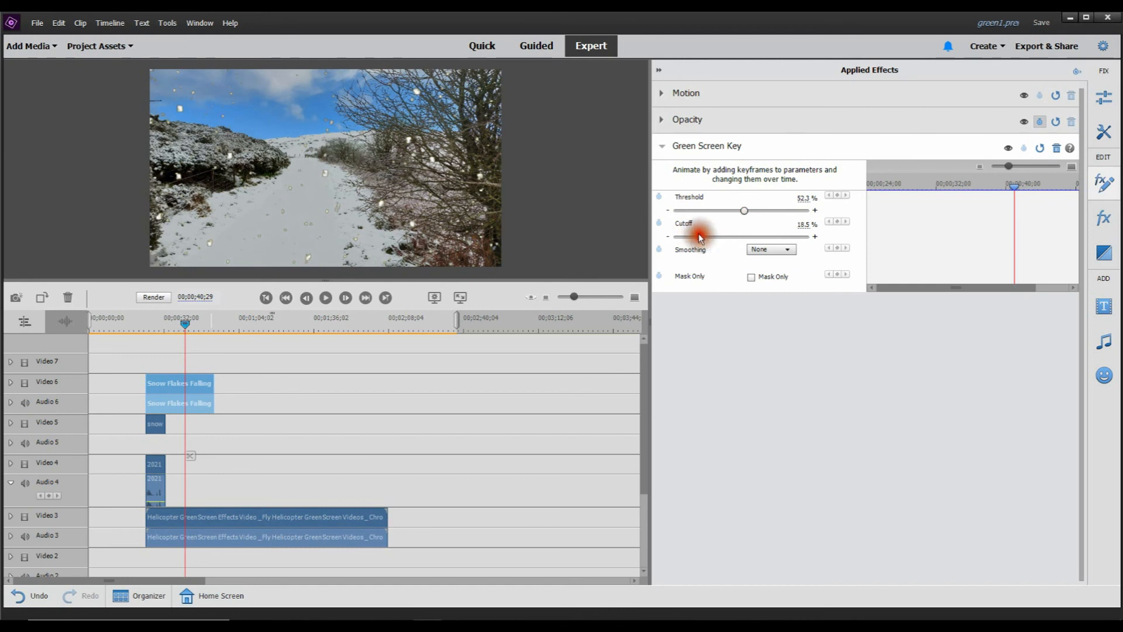
left_click(659, 70)
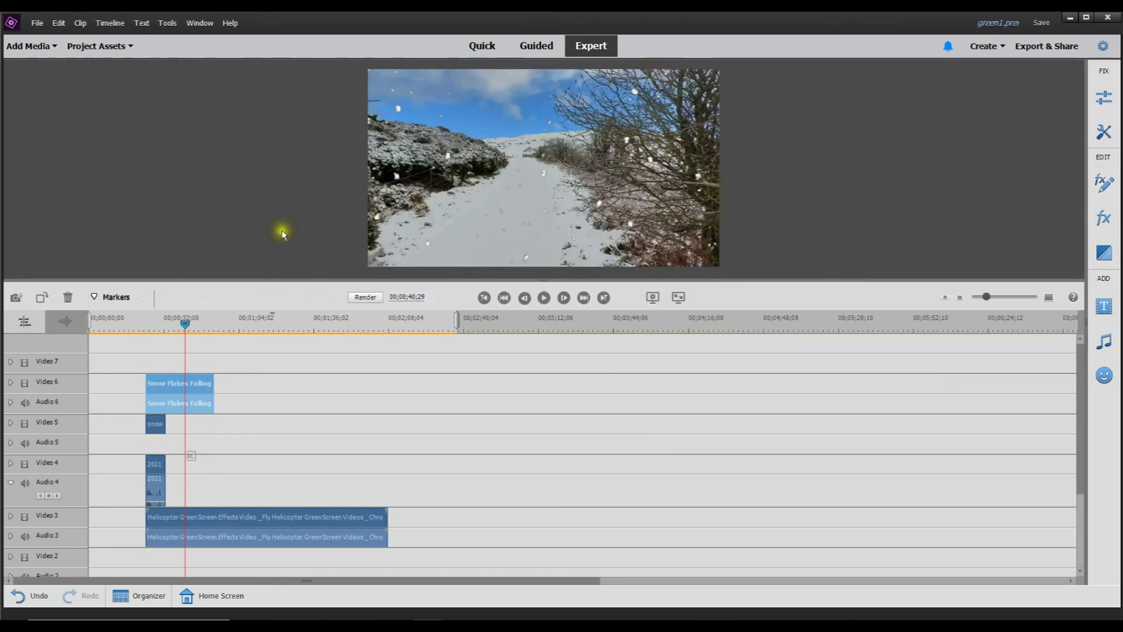
Split the snow clip at 00;00;32;29, where the man's clip ends, and delete the part after the cut.
left_click_drag(185, 323, 149, 328)
left_click(603, 298)
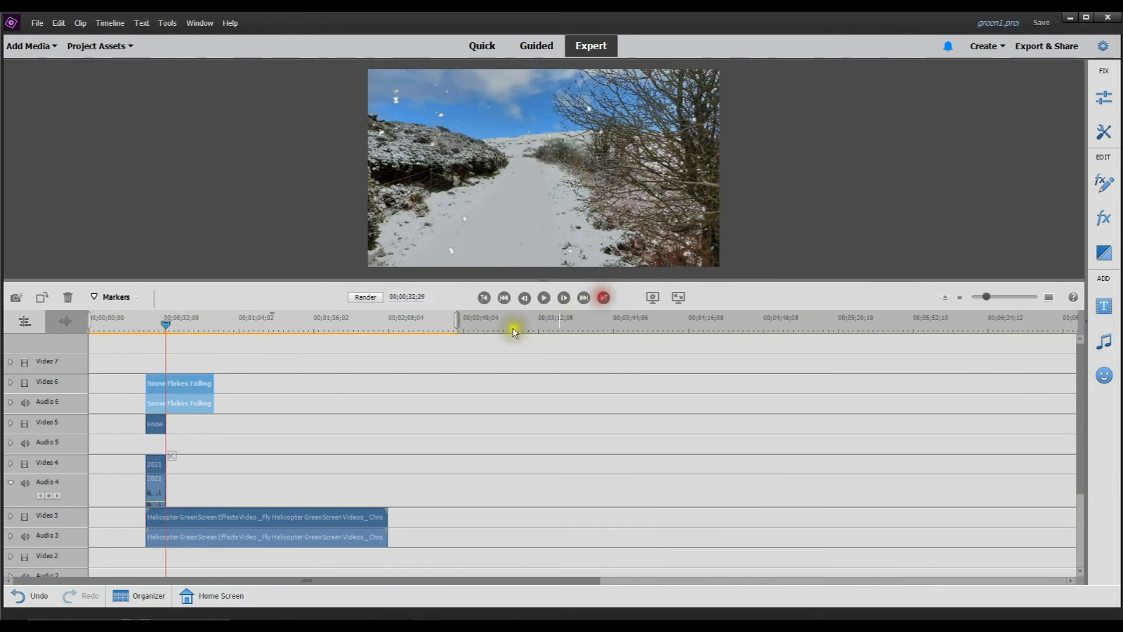
left_click(199, 385)
left_click(171, 456)
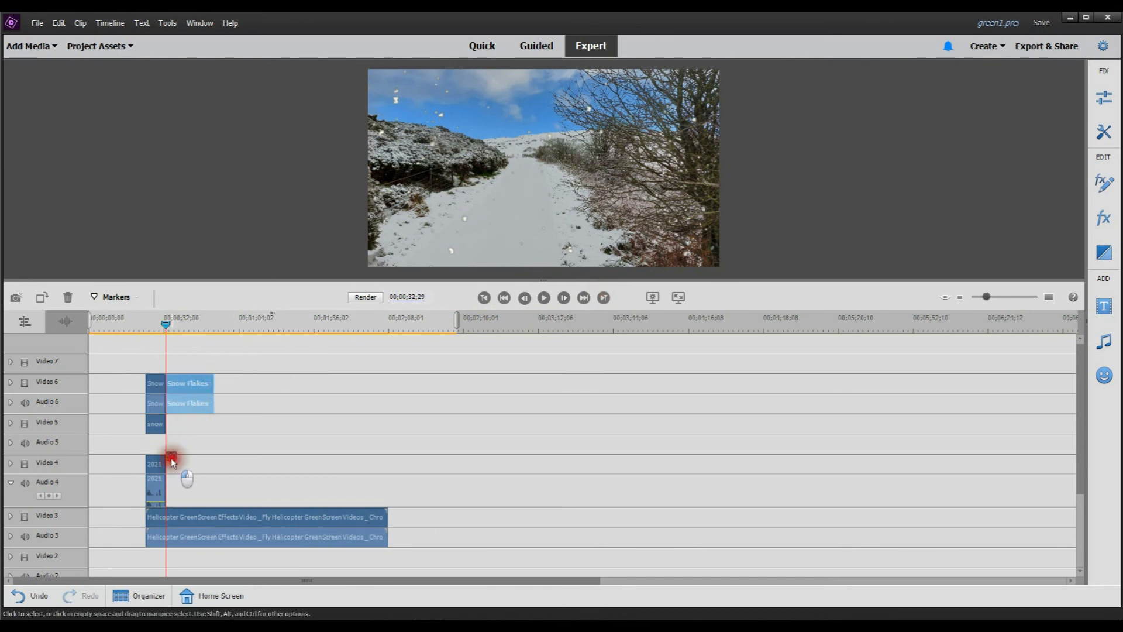
key("Delete")
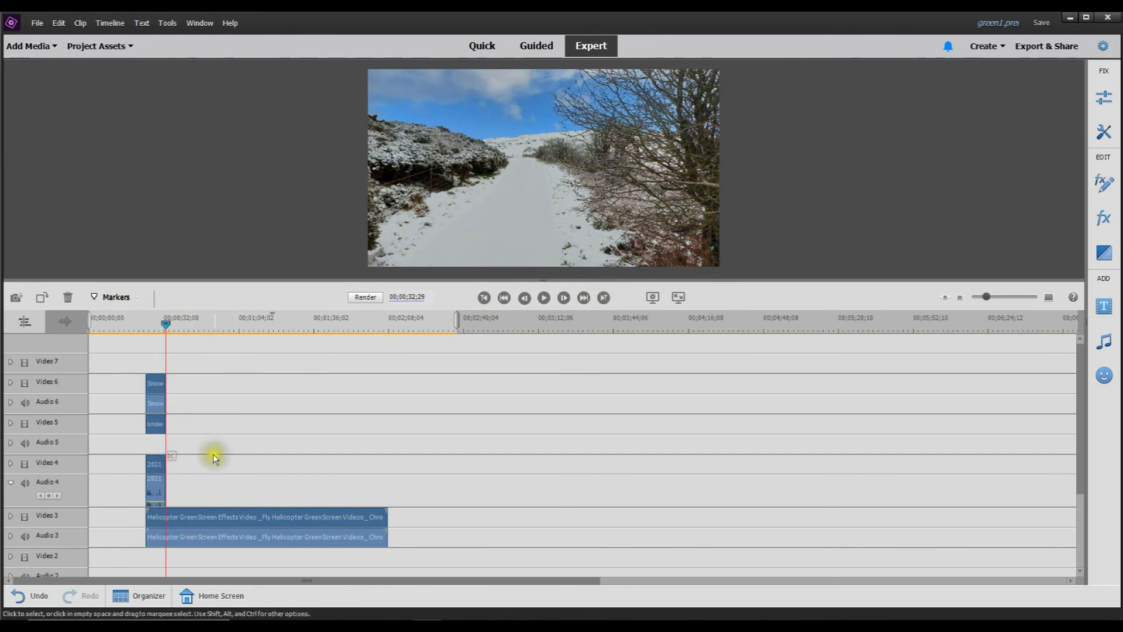
Try to trim the helicopter clip to 00;00;32;29 by splitting it there and deleting the remainder.
left_click(198, 516)
left_click(173, 458)
left_click(219, 515)
key("Delete")
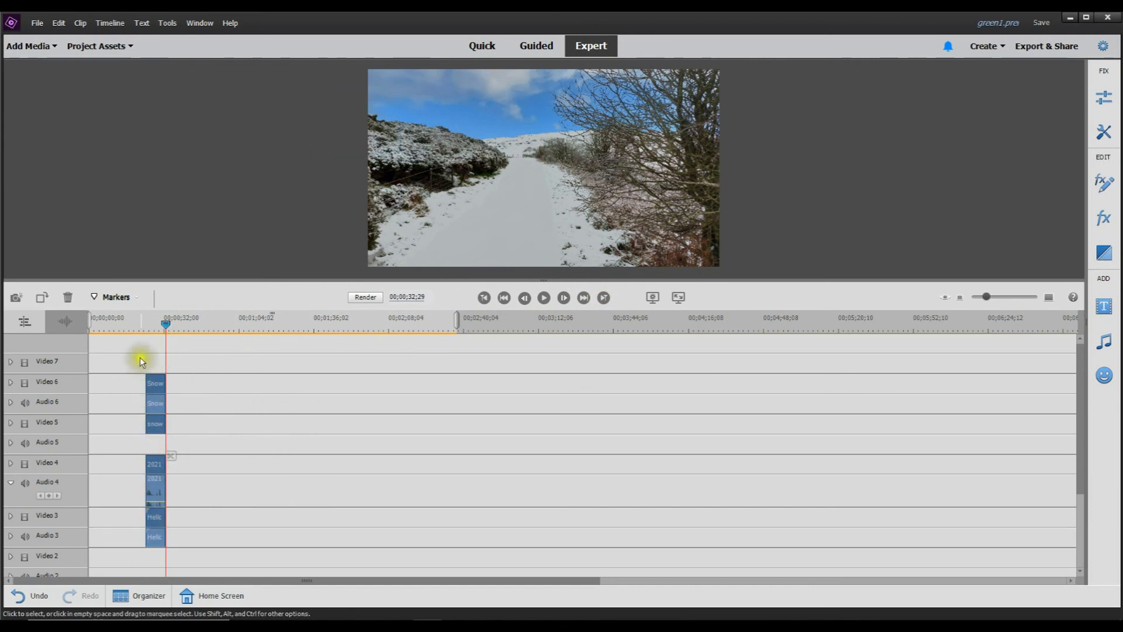
Play the finished composite full screen from just before the clips start, and return to the editor.
left_click(145, 324)
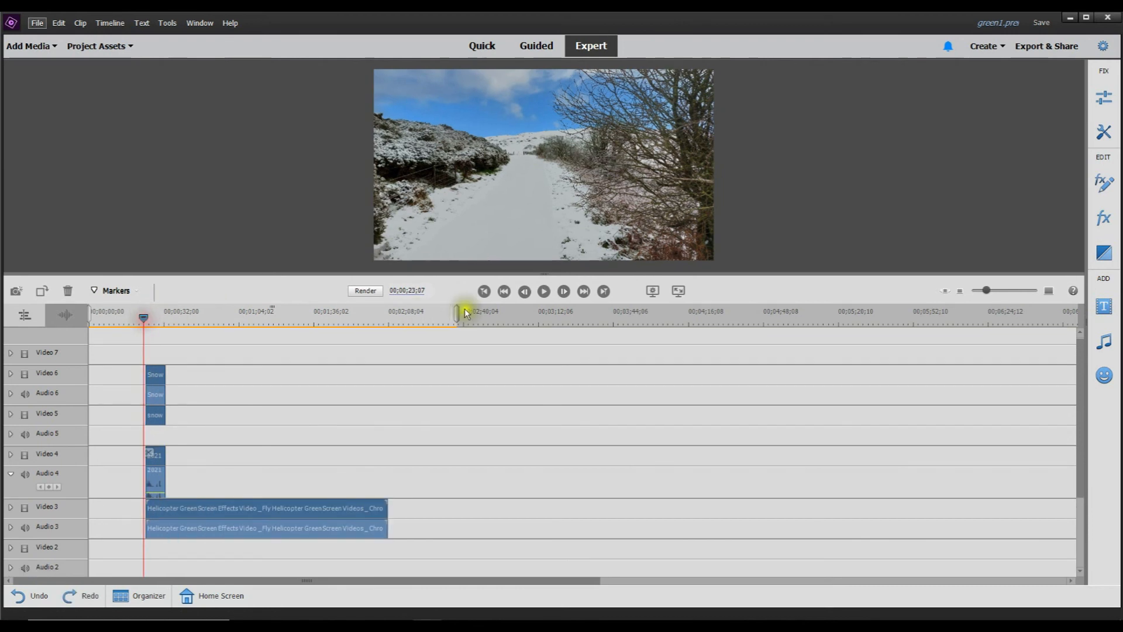
left_click(679, 291)
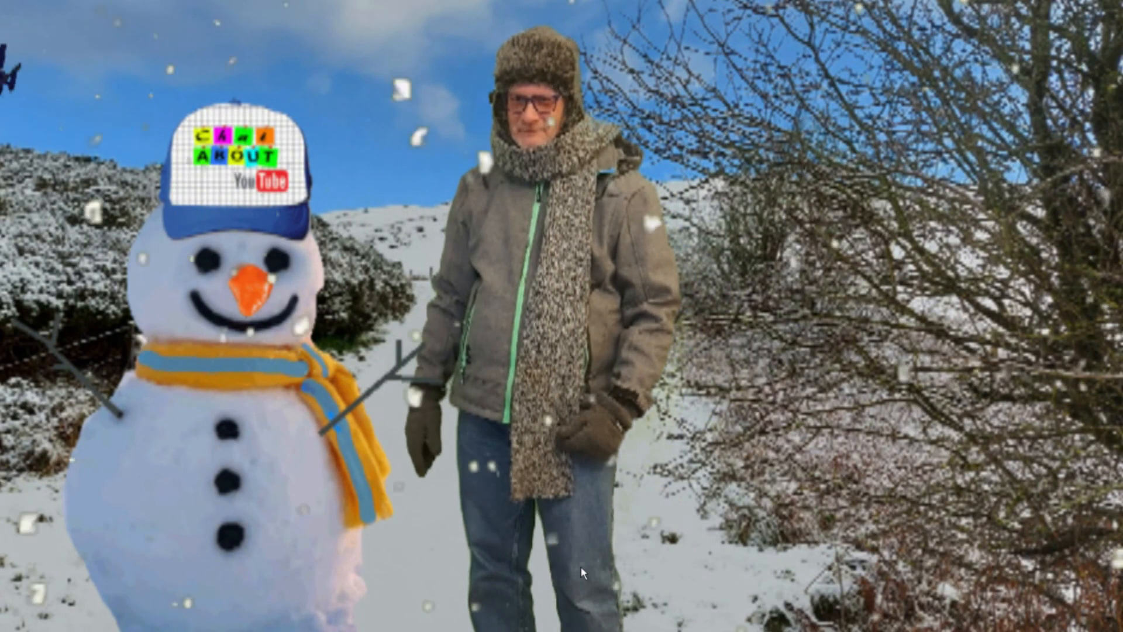
key("Escape")
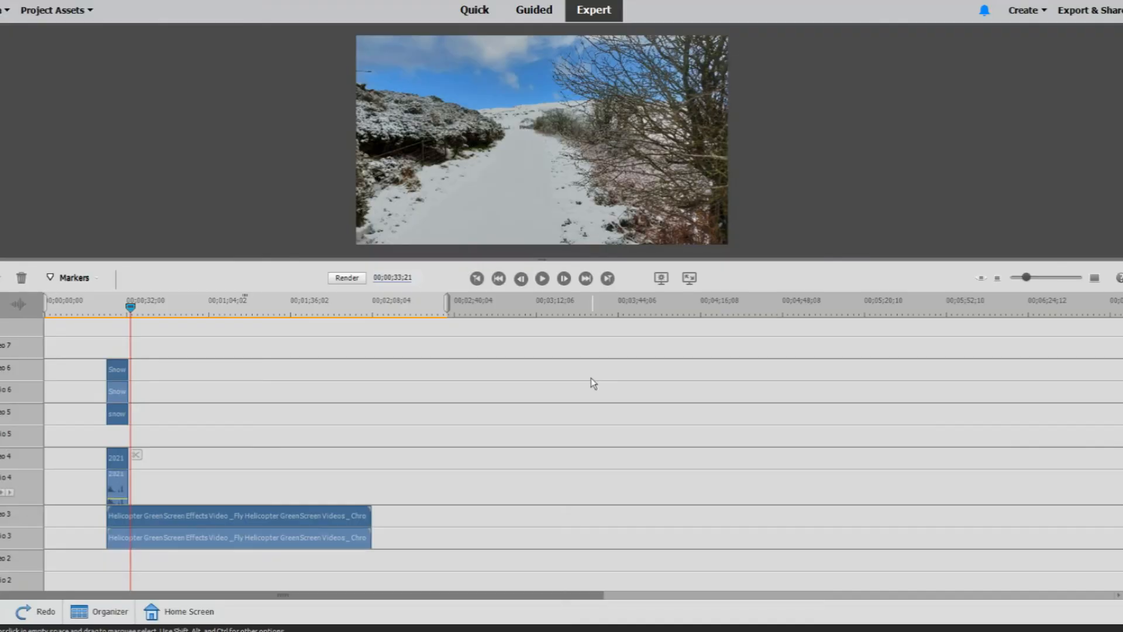